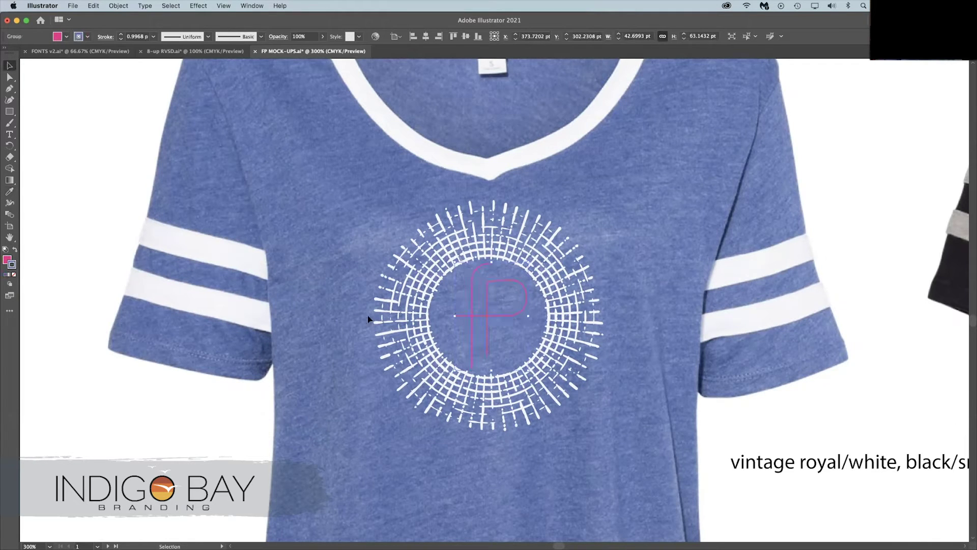
- Give the pink fP monogram on the blue tee a blue stroke and save the mock-up file
double_click(12, 265)
key(Return)
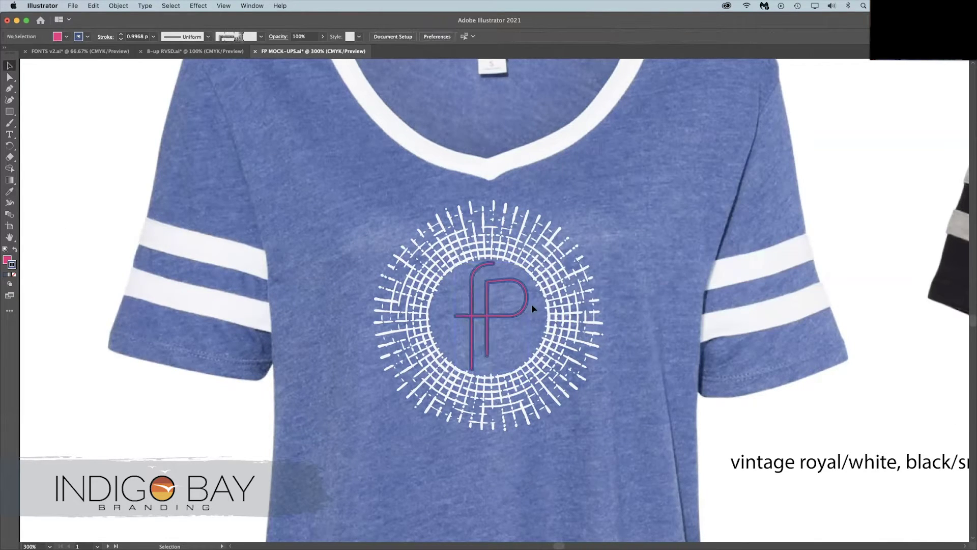
key(super+minus)
key(super+minus)
key(super+equal)
key(super+equal)
key(super+equal)
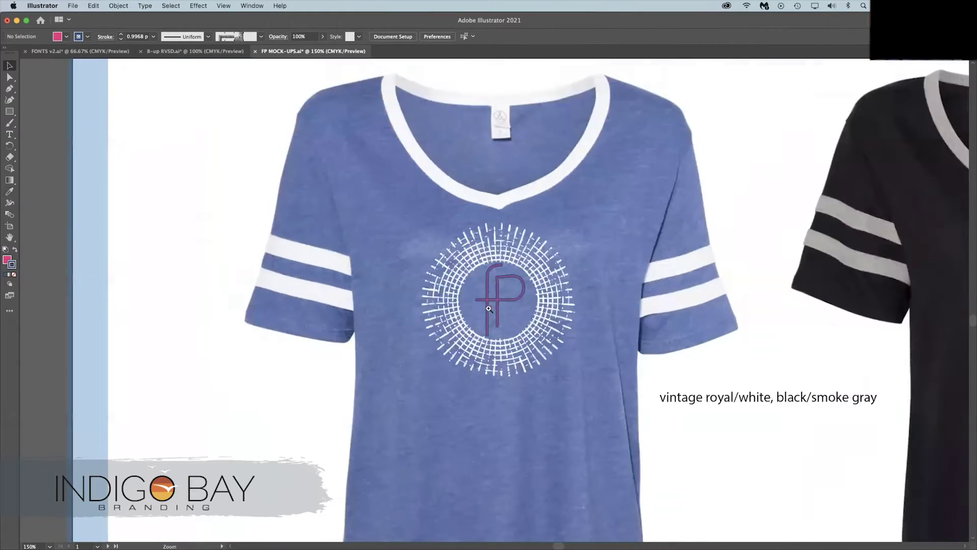
click(439, 225)
click(467, 274)
click(483, 270)
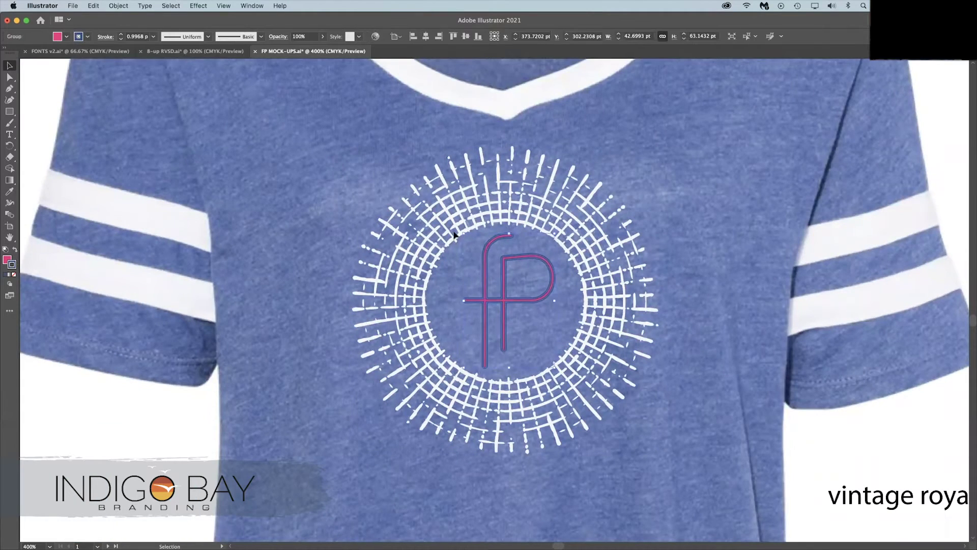
click(333, 251)
key(super+minus)
key(super+minus)
drag(709, 312, 659, 302)
key(super+s)
- Copy the gold circle Future Perfect logo from the 8-up RVSD file and paste it into the FP MOCK-UPS document
drag(710, 283, 240, 293)
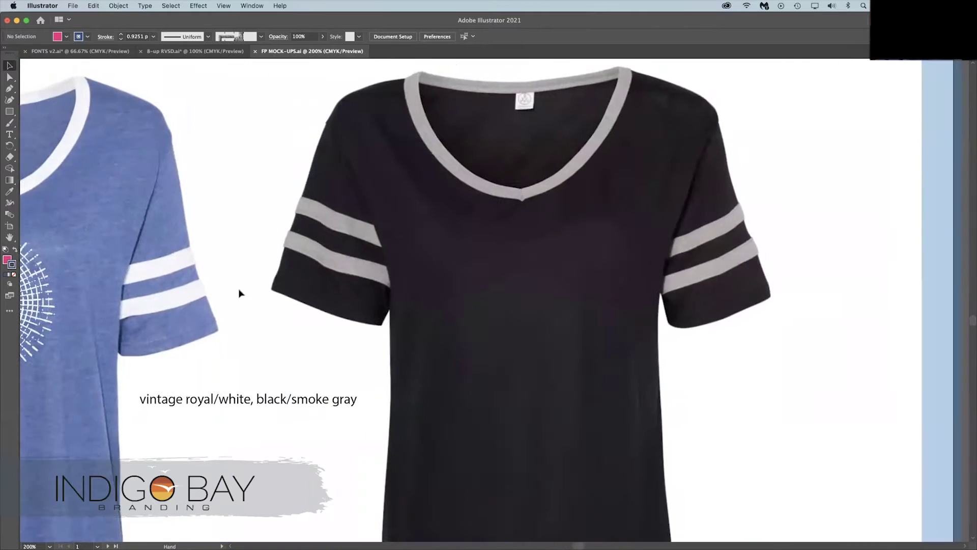
click(194, 51)
click(428, 350)
drag(227, 352, 600, 483)
key(super+c)
click(312, 51)
key(super+v)
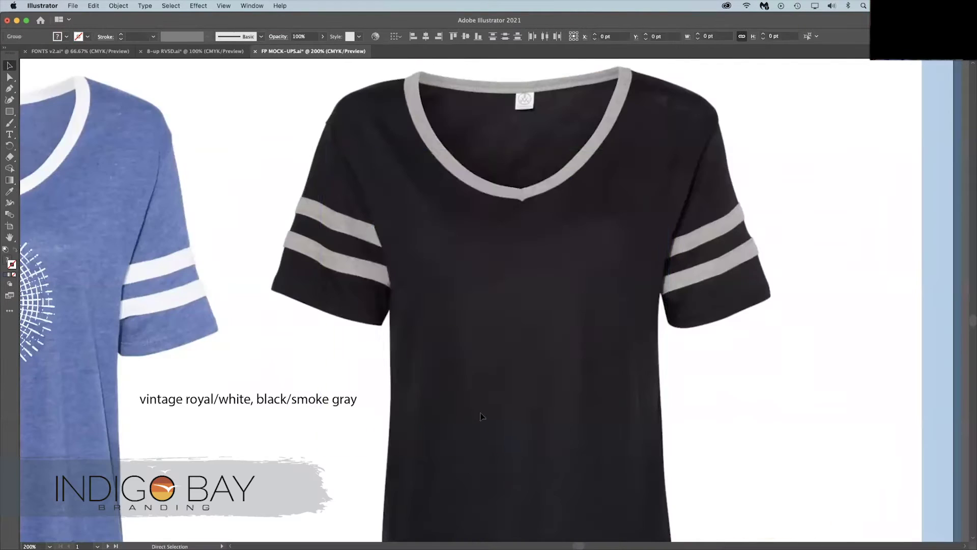
- Scale down the pasted gold circle logo, centre it on the black tee's chest and save the file
drag(356, 174, 448, 255)
drag(543, 317, 541, 282)
click(585, 374)
key(super+shift+a)
key(v)
click(481, 255)
drag(447, 219, 459, 229)
drag(516, 279, 513, 273)
key(super+1)
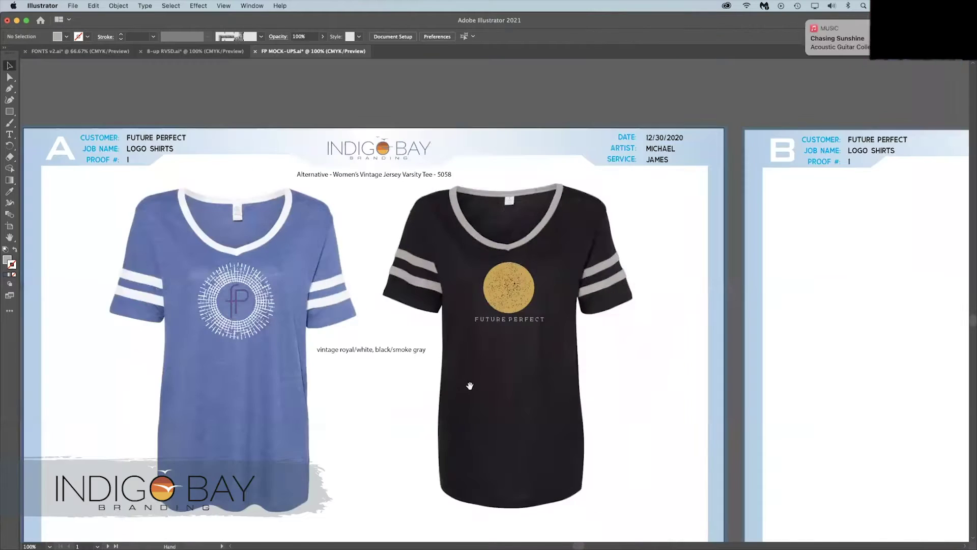
key(super+s)
- Switch to the future perfect.pdf order form and open the garment link for item 2 in the browser
key(super+Tab)
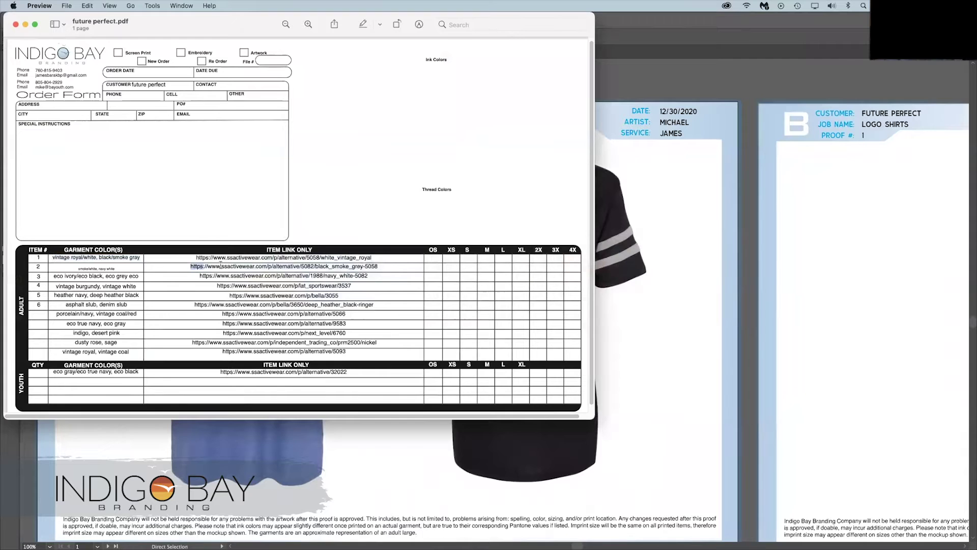
right_click(294, 267)
click(308, 272)
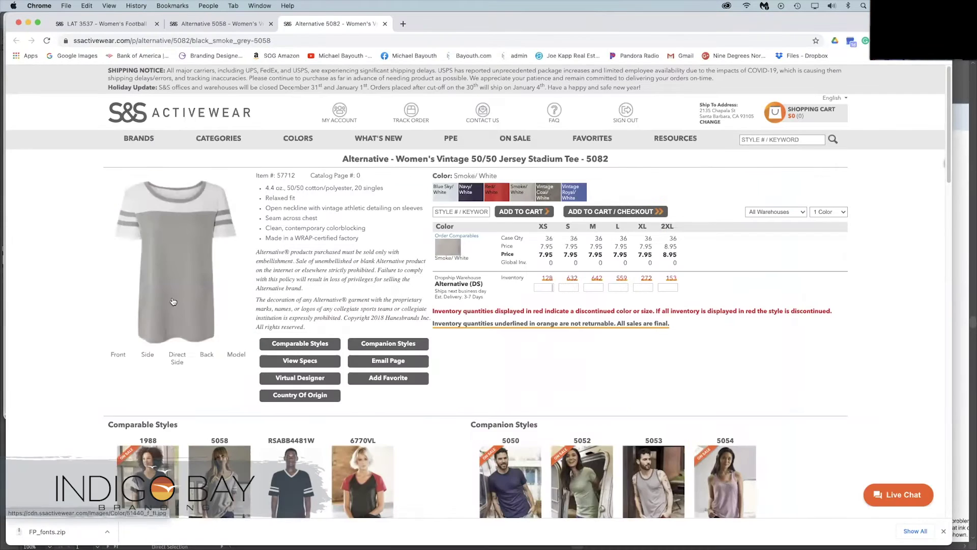
- Capture the enlarged Smoke/White stadium tee image and paste it into the Illustrator mock-up at proof B
click(192, 305)
drag(649, 503, 651, 506)
key(super+Tab)
key(super+v)
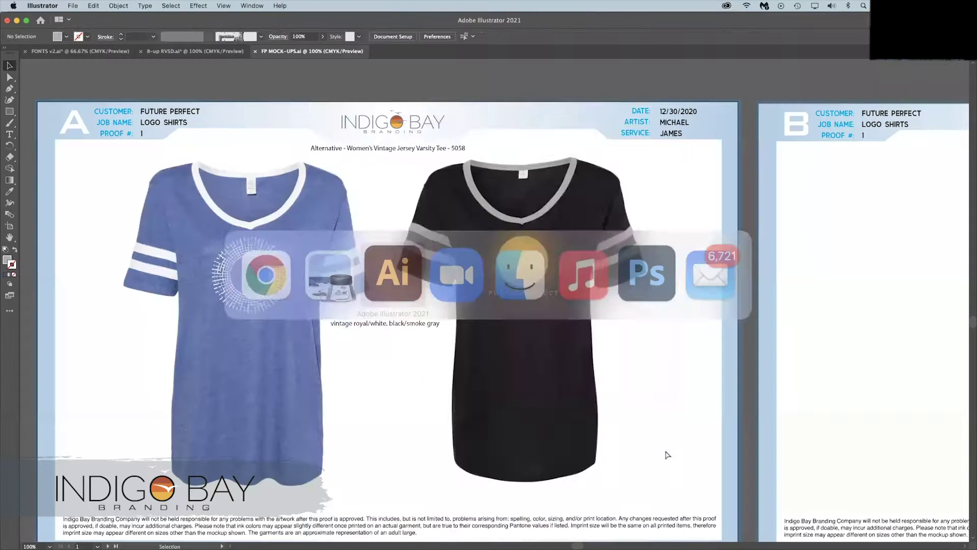
drag(707, 323, 708, 324)
- Switch the product page to Navy/White, capture the enlarged tee image and paste it into the mock-up beside the gray tee
key(super+Tab)
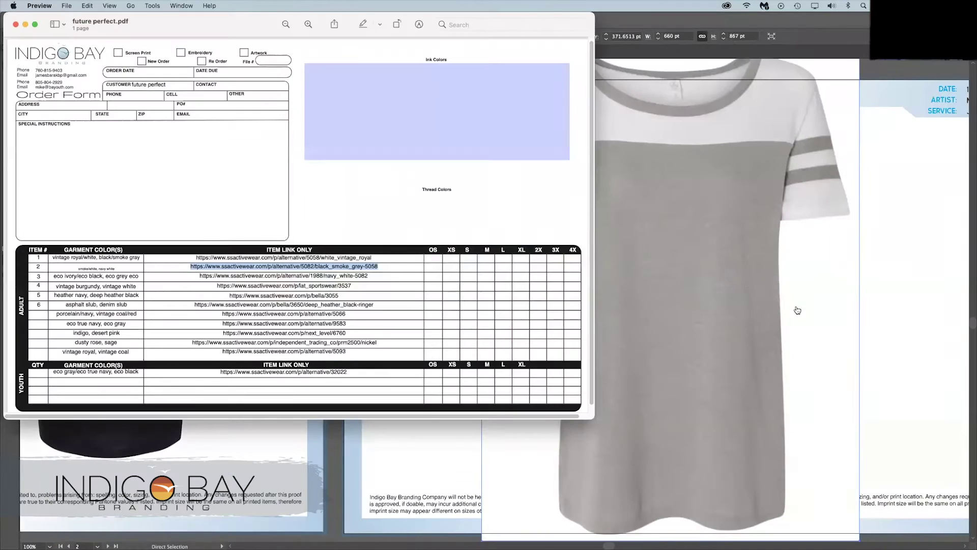
key(super+Tab)
click(598, 89)
click(469, 194)
click(199, 234)
key(ctrl+shift+super+4)
drag(315, 84, 652, 513)
key(super+Tab)
key(super+v)
key(super+v)
drag(517, 294, 704, 295)
- Select the gray and navy tee images together and scale them down
key(super+minus)
shift+click(364, 155)
drag(362, 128, 408, 179)
key(super+z)
drag(362, 128, 423, 205)
click(419, 168)
- Arrange the gray and navy tees side by side on proof B, shrinking both together to fit the artboard
drag(522, 264, 600, 265)
drag(486, 267, 368, 239)
drag(602, 265, 593, 244)
shift+click(437, 240)
drag(310, 179, 332, 194)
drag(402, 233, 381, 226)
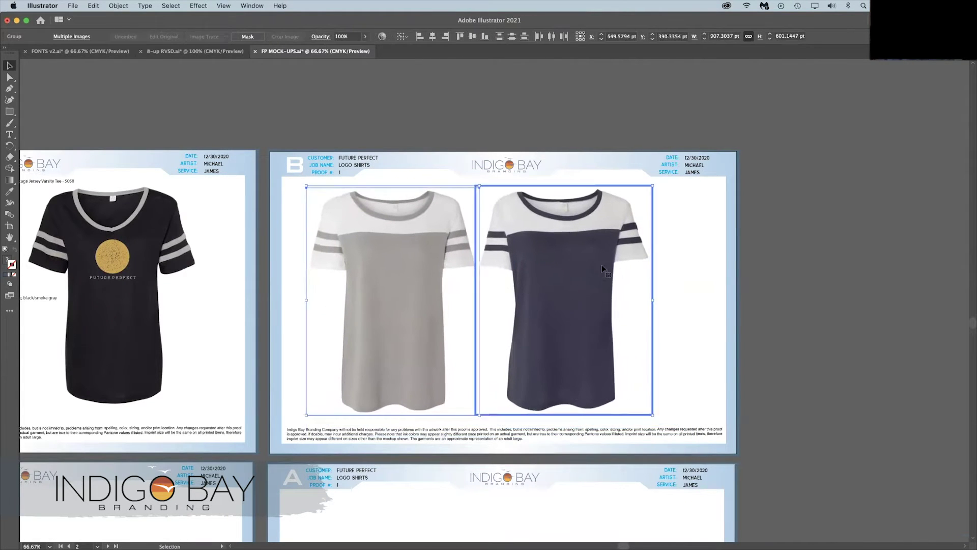
- Space the gray and navy tees farther apart on proof B and save the file
key(shift+super+a)
drag(582, 265, 615, 270)
drag(404, 260, 413, 261)
click(345, 163)
key(super+s)
key(super+1)
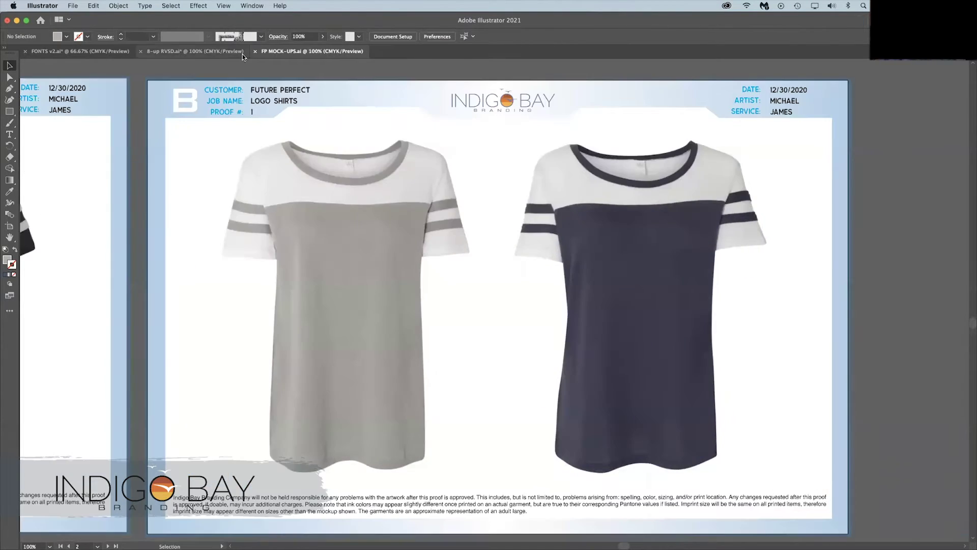
- Copy the circular Future Perfect logo from the 8-up RVSD file and paste it into proof B of FP MOCK-UPS
click(173, 51)
click(175, 317)
drag(163, 317, 640, 399)
drag(433, 208, 613, 376)
key(super+x)
key(super+z)
click(313, 51)
super+click(357, 245)
key(super+v)
- Scale the circular logo to fit the gray tee's chest and recolor its FUTURE PERFECT lettering in a gray based on the shirt
drag(399, 205, 456, 277)
click(326, 357)
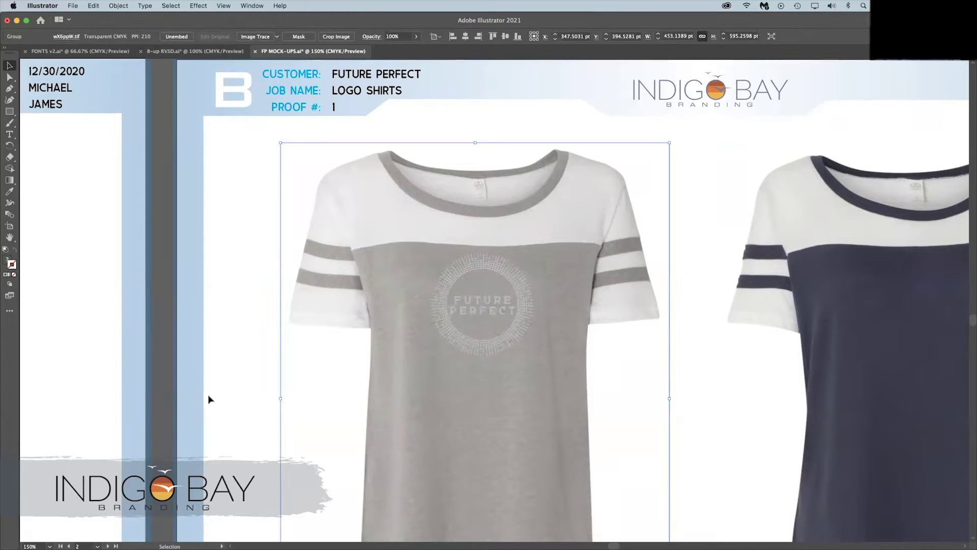
click(484, 302)
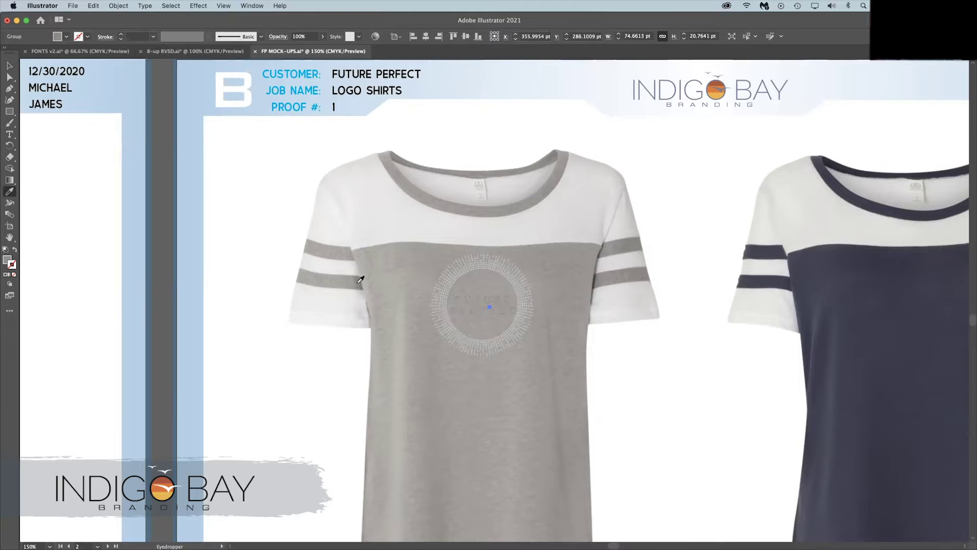
drag(512, 341, 458, 403)
- Copy the fP monogram with FUTURE PERFECT lettering from the 8-up RVSD file and paste it into the mock-up document
key(super+minus)
key(super+minus)
click(183, 51)
drag(497, 263, 576, 355)
click(282, 253)
key(super+c)
click(312, 51)
key(super+v)
- Scale the fP Future Perfect logo down and place it, slightly tilted, on the wearer's left chest of the navy tee
drag(375, 265, 549, 315)
click(719, 318)
click(840, 351)
drag(724, 297, 583, 352)
- Sample the navy tee's color for the fP Future Perfect logo and choose a lighter tint in the Color Picker
key(super+plus)
key(super+plus)
key(super+plus)
key(super+plus)
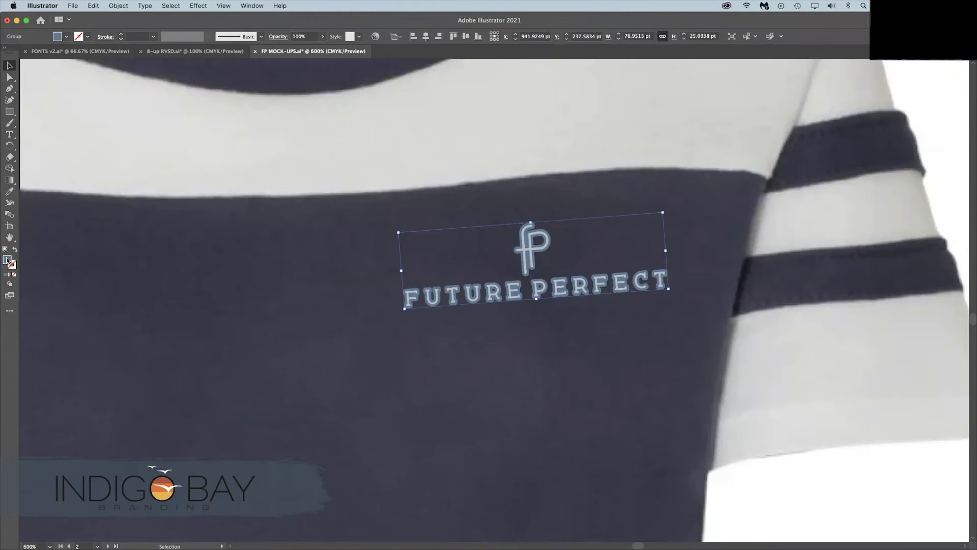
key(i)
click(377, 300)
double_click(7, 260)
click(591, 242)
click(785, 175)
- Lighten the fP Future Perfect logo's fill further in the Color Picker and save the file
double_click(7, 260)
click(581, 230)
click(782, 175)
click(10, 66)
click(650, 227)
key(super+minus)
key(super+minus)
key(super+minus)
key(super+minus)
drag(529, 308, 538, 386)
drag(457, 343, 592, 284)
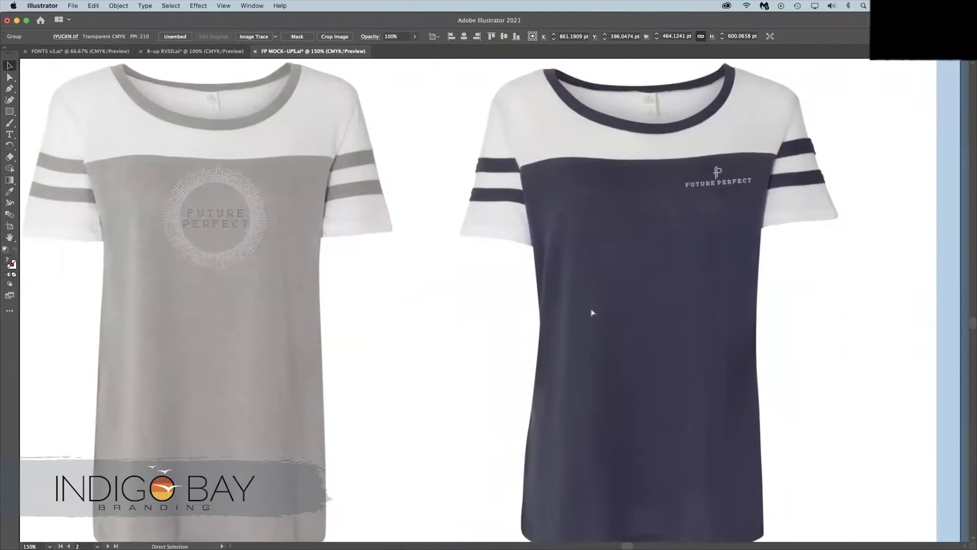
key(super+s)
- Copy the product title "Alternative - Women's Vintage 50/50 Jersey Stadium Tee - 5082" from the web page and paste it above the tees on proof B
drag(635, 335, 691, 350)
key(super+minus)
drag(333, 402, 439, 425)
key(super+Tab)
click(622, 143)
drag(396, 159, 331, 160)
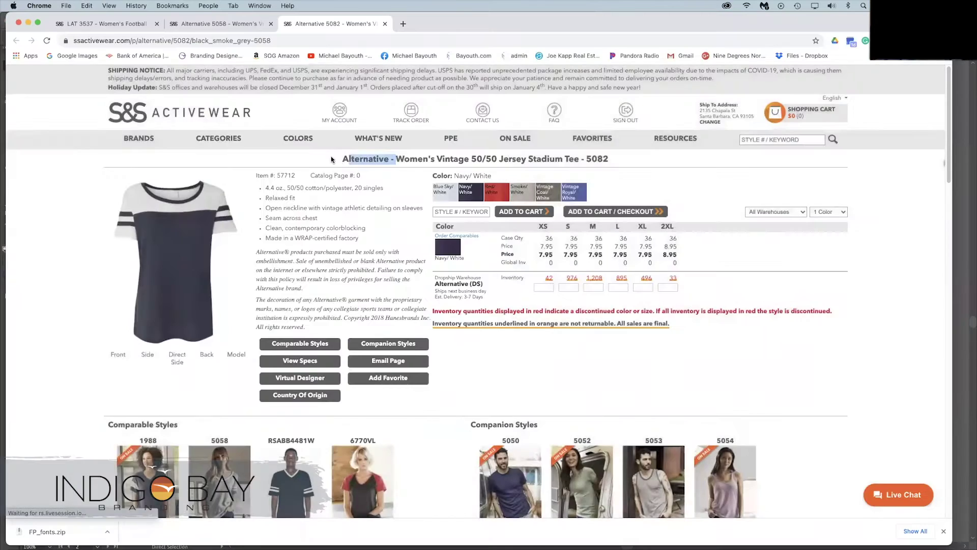
key(super+c)
key(super+Tab)
key(super+v)
- Copy the garment colors "smoke/white, navy white" from the order form and paste them between the two tees on proof B
key(super+Tab)
key(Tab)
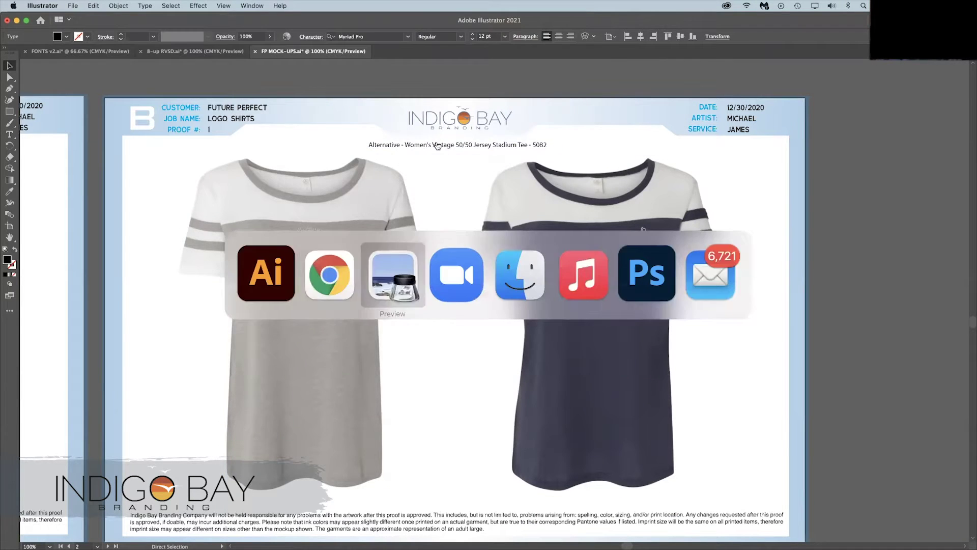
key(super+c)
key(super+Tab)
key(super+v)
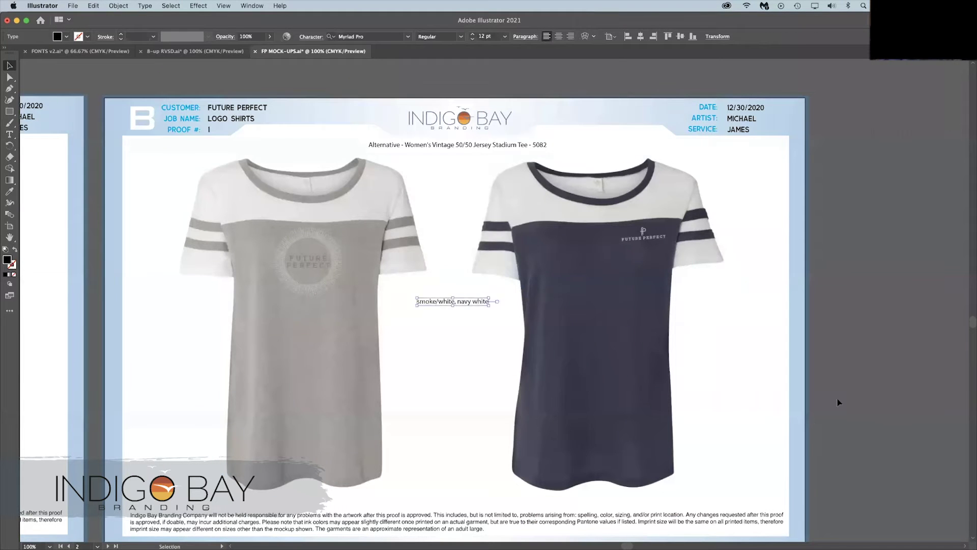
click(839, 402)
- Label the blank third proof C and open the order form's item 3 garment link in the browser
key(space)
drag(155, 431, 752, 330)
drag(249, 464, 350, 85)
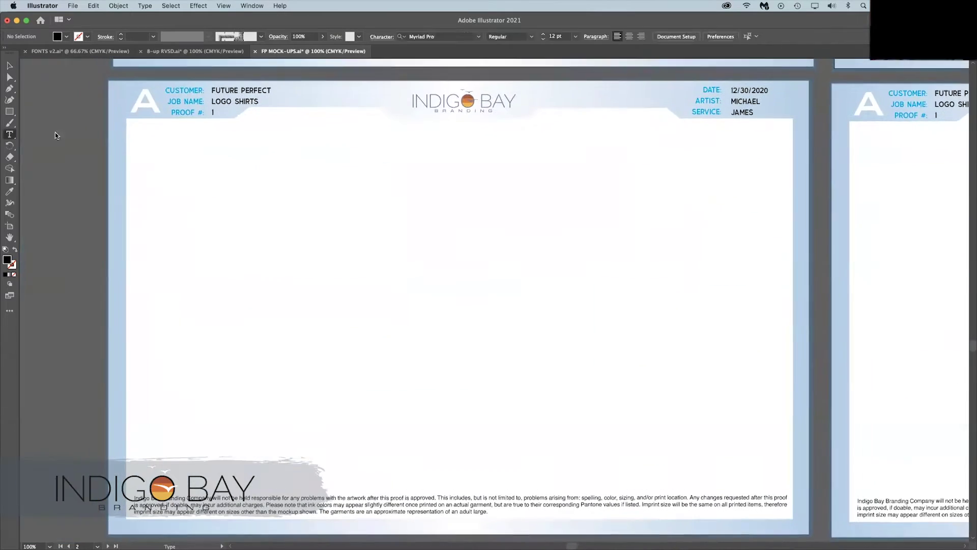
key(super+Tab)
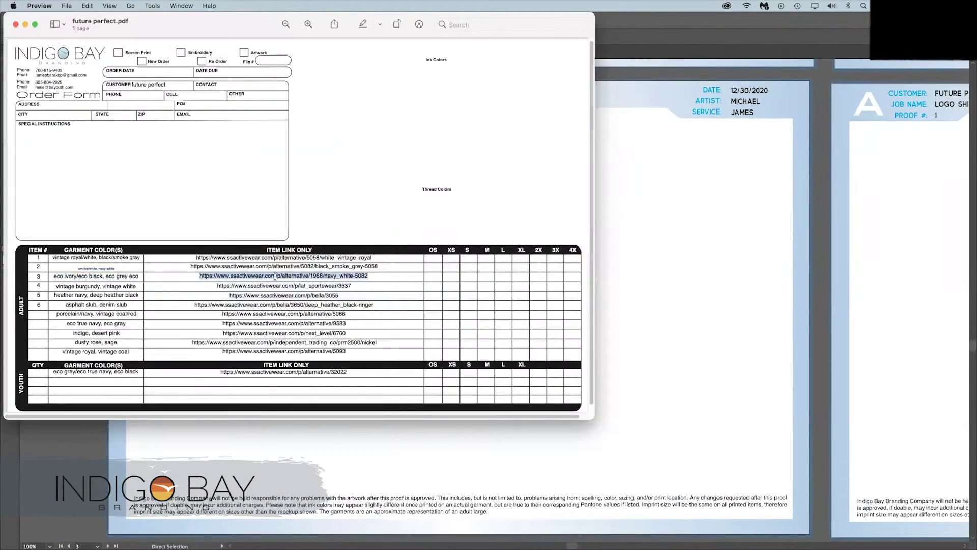
right_click(282, 276)
click(300, 281)
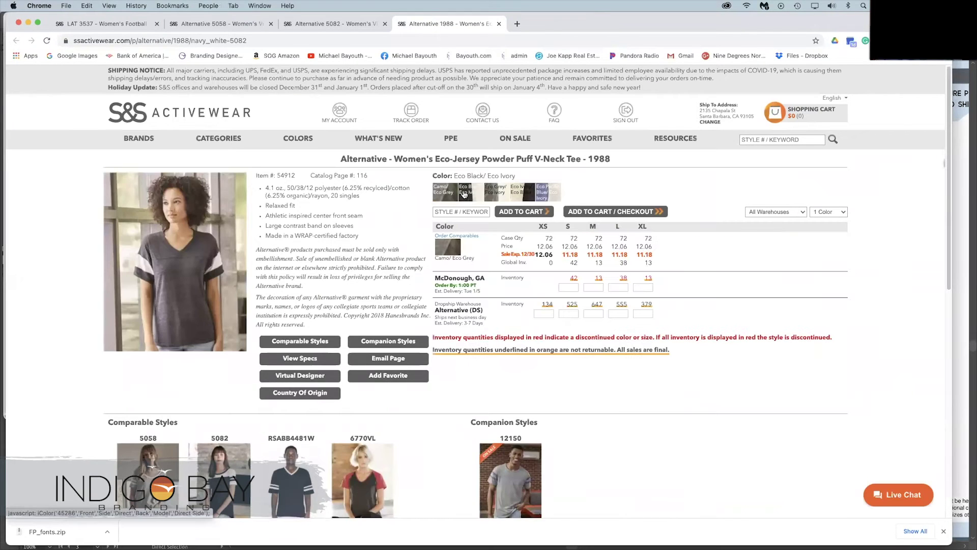
- Choose the Eco Ivory/Eco Black color and capture the enlarged V-neck tee image
click(522, 197)
click(227, 254)
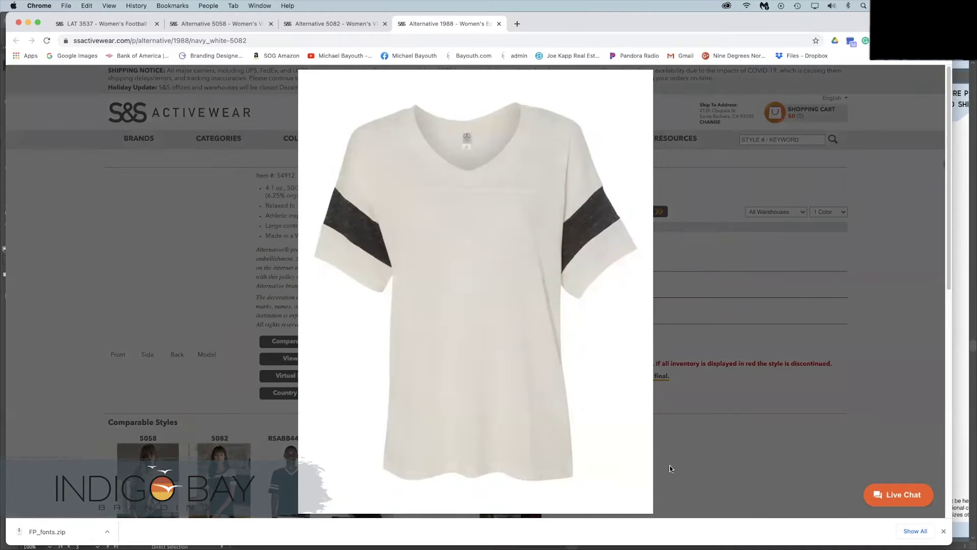
click(671, 469)
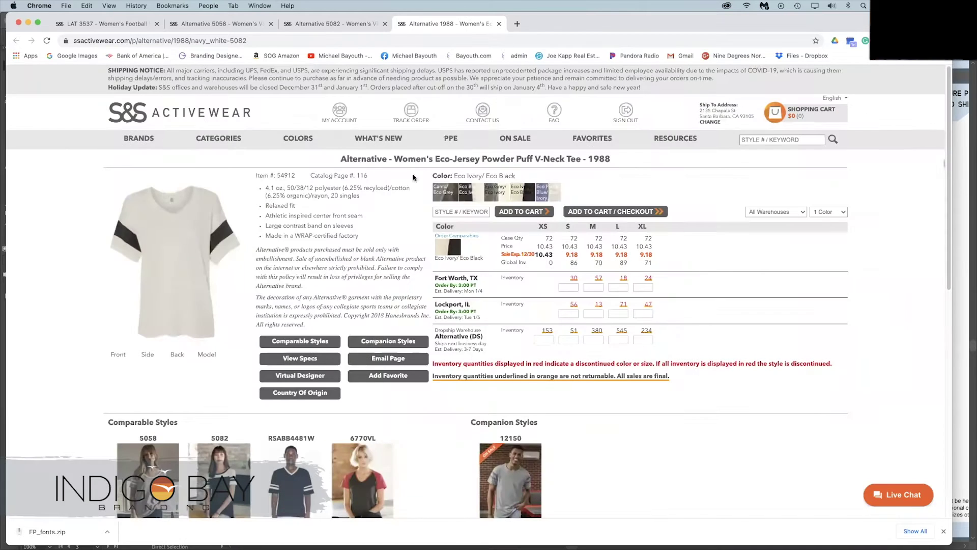
- Check the item 3 colors on the order form, switch the product to Eco Grey/Eco Ivory and capture its enlarged tee image
key(super+Tab)
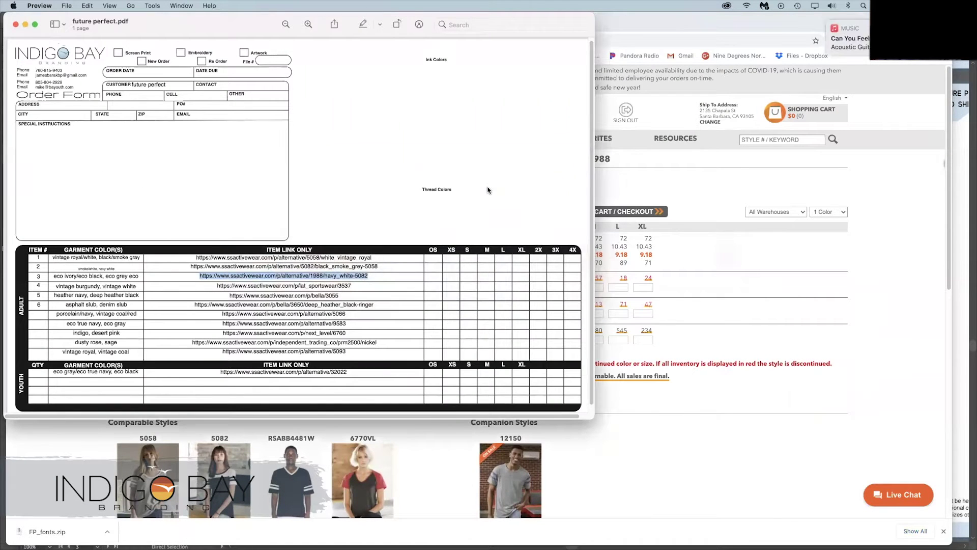
key(super+Tab)
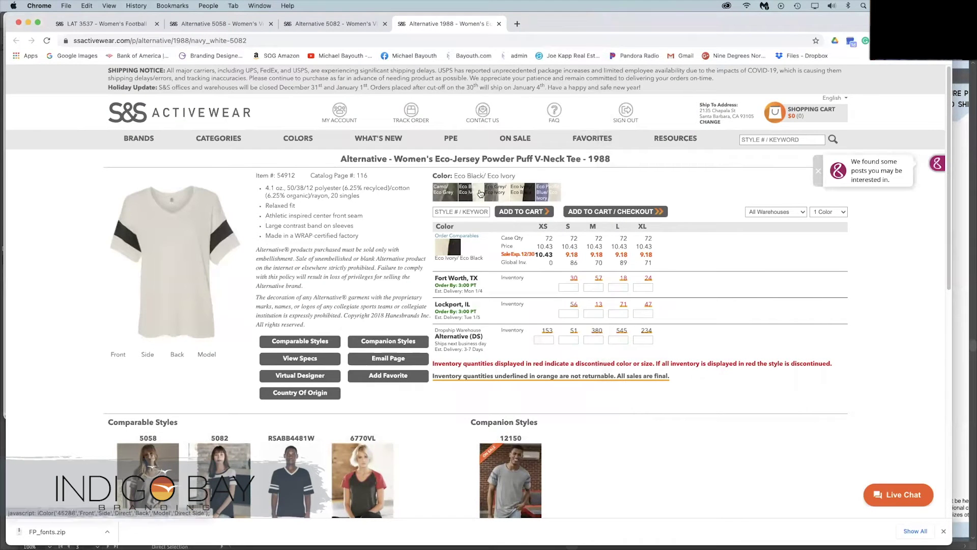
key(super+Tab)
key(super+Tab)
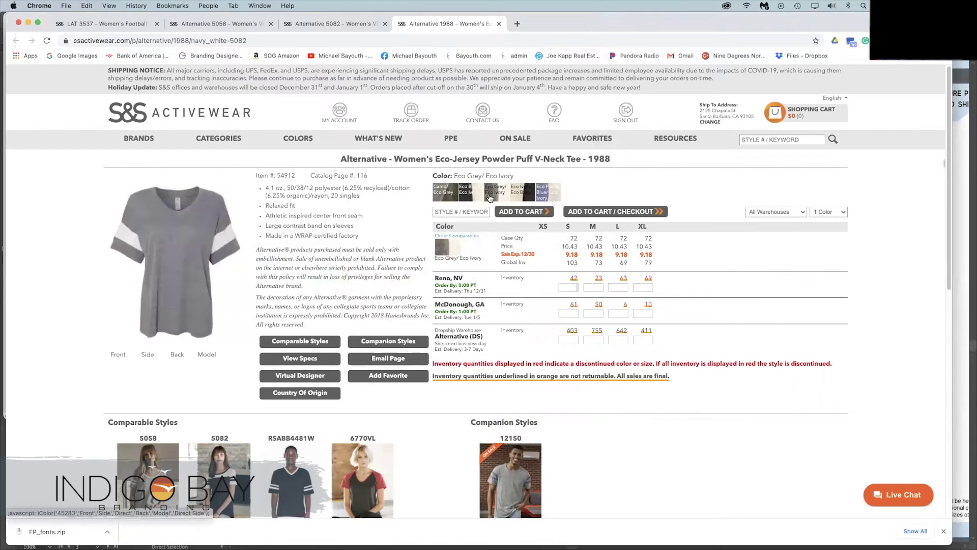
click(212, 259)
drag(308, 90, 654, 492)
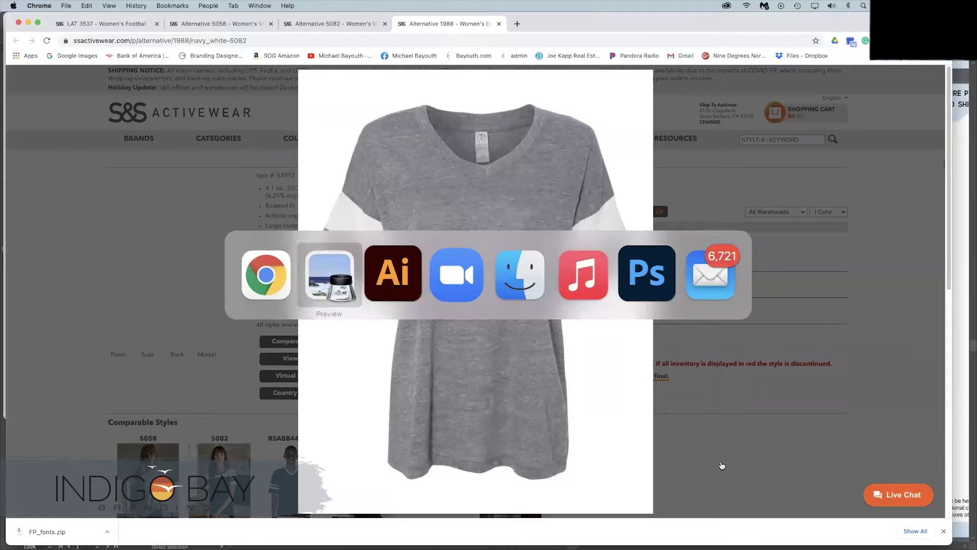
- Paste the gray V-neck tee into the mock-up, arrange the ivory and gray tees side by side on proof C and save
key(super+Tab)
key(super+Tab)
key(super+v)
drag(294, 65, 337, 116)
click(295, 153)
drag(482, 279, 608, 287)
drag(420, 271, 217, 273)
click(67, 221)
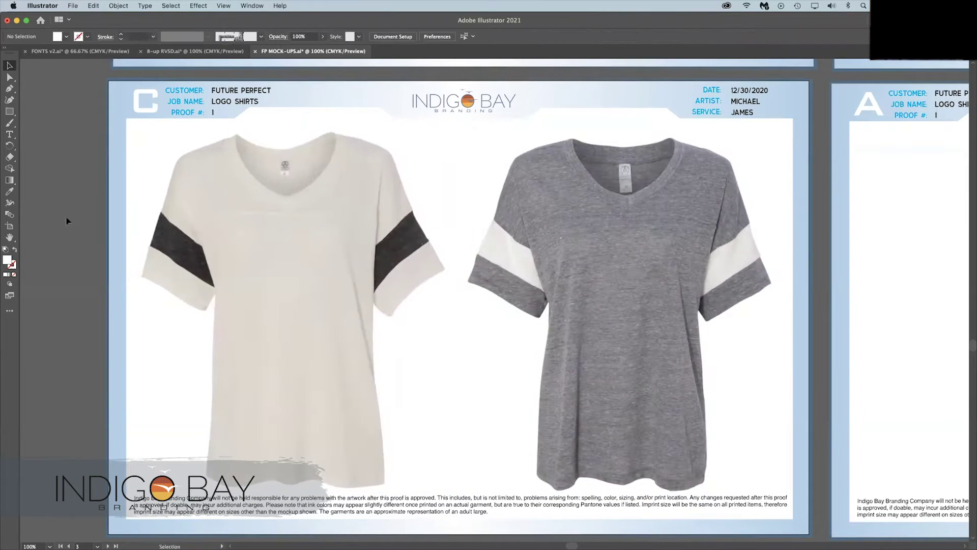
key(super+s)
- In the 8-up logo sheet, place a copy of the artboard A ring logo with fP monogram beside the artboard and copy it
click(195, 51)
click(464, 158)
drag(464, 157, 242, 218)
drag(731, 226, 726, 430)
drag(325, 264, 613, 305)
click(487, 222)
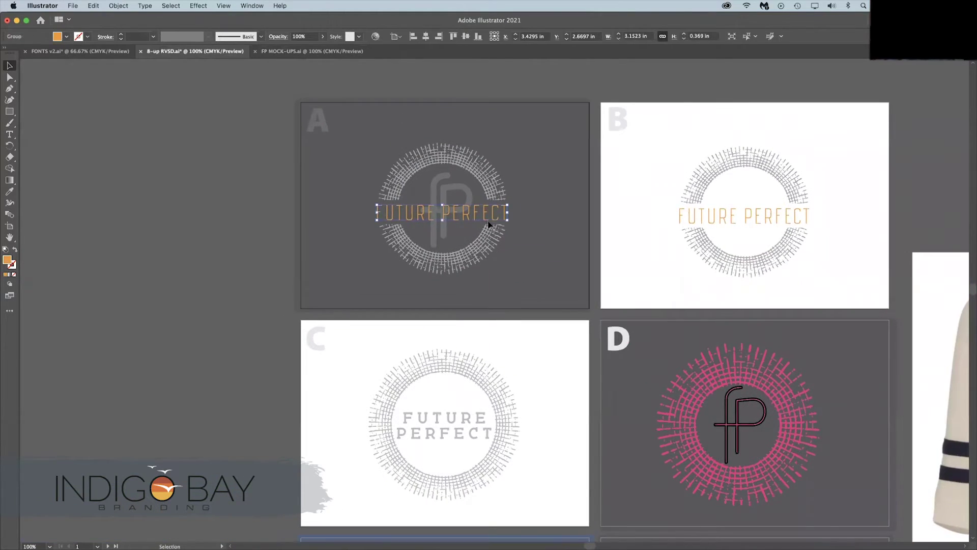
drag(352, 153, 468, 250)
key(super+z)
drag(384, 249, 112, 242)
key(super+c)
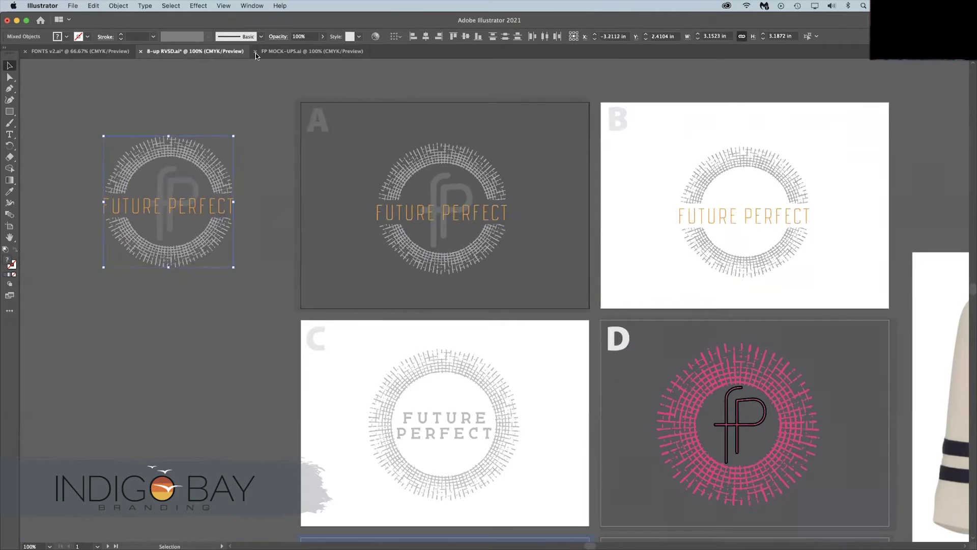
- Paste the ring logo onto the ivory tee's chest in the mock-up, recolor its text to the black sleeve band and move the fP monogram aside
click(277, 52)
key(super+v)
drag(450, 271, 252, 250)
click(185, 324)
click(301, 287)
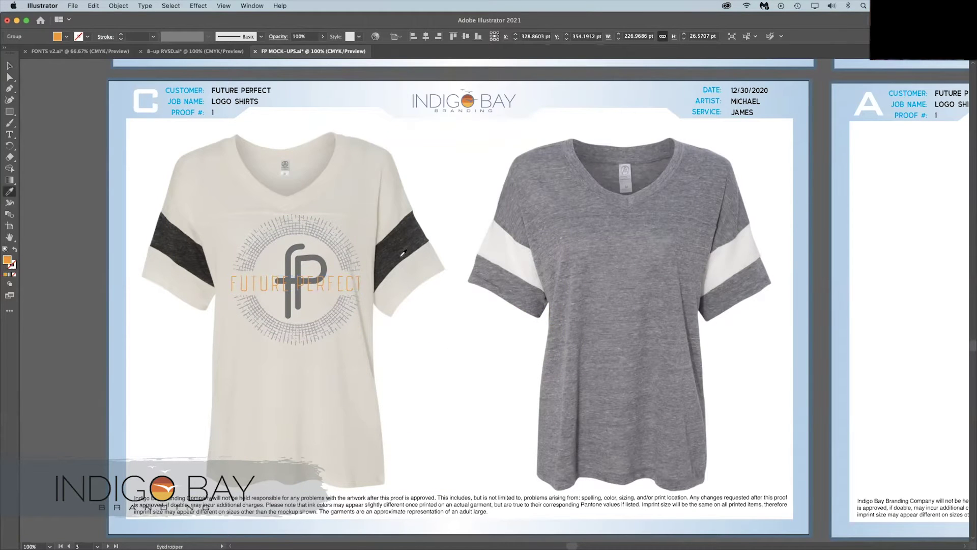
key(ctrl+z)
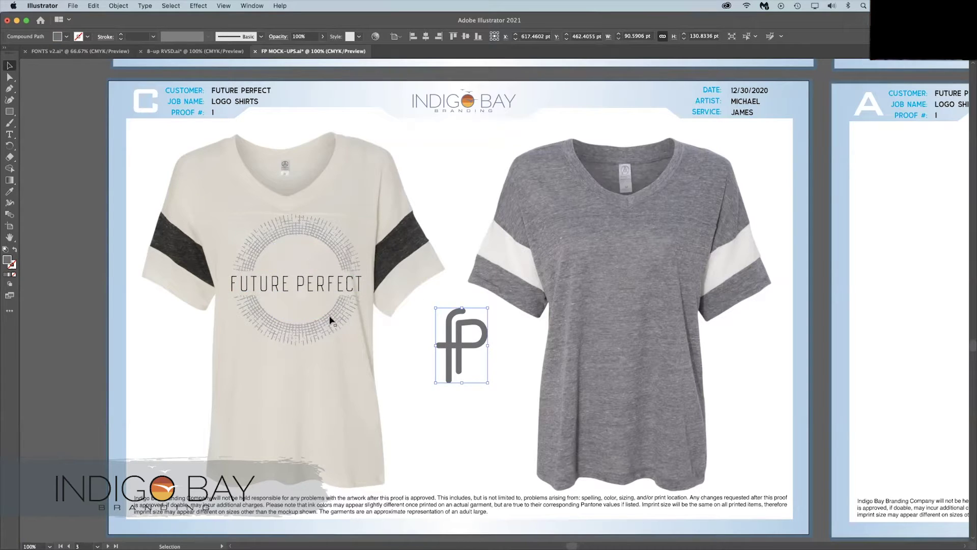
- Recolor the ring to the sleeve band's black, scale the logo down on the ivory tee and place a small ivory fP on the sleeve
click(331, 321)
key(i)
click(406, 245)
click(252, 291)
click(298, 280)
shift+click(259, 246)
drag(231, 213, 254, 236)
drag(283, 247, 272, 233)
click(484, 356)
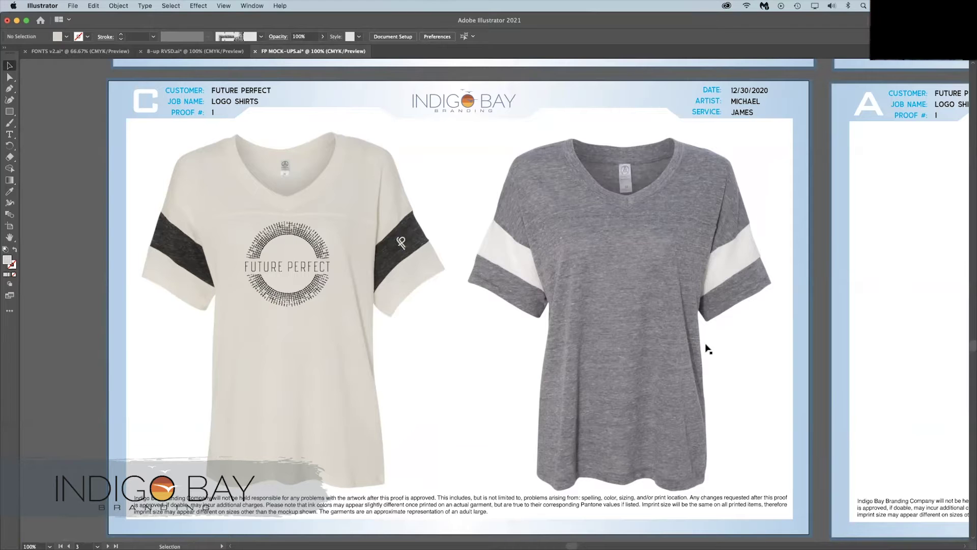
- Copy the logo and fP monogram onto the gray tee, colored ivory on the chest and gray on the white sleeve band
drag(285, 240, 643, 237)
key(i)
click(723, 265)
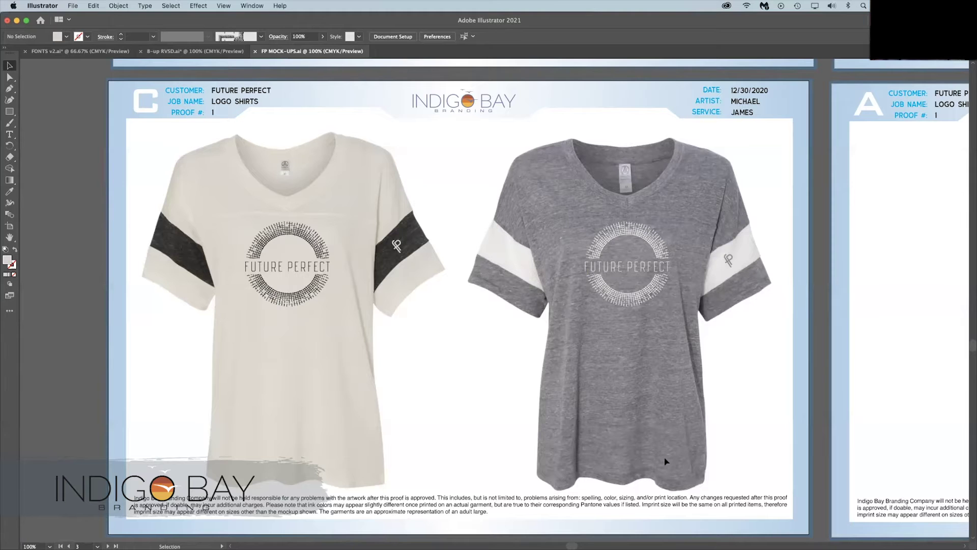
- Switch to Mail, open the Maiden Question message and start a reply to its sender
key(super+Tab)
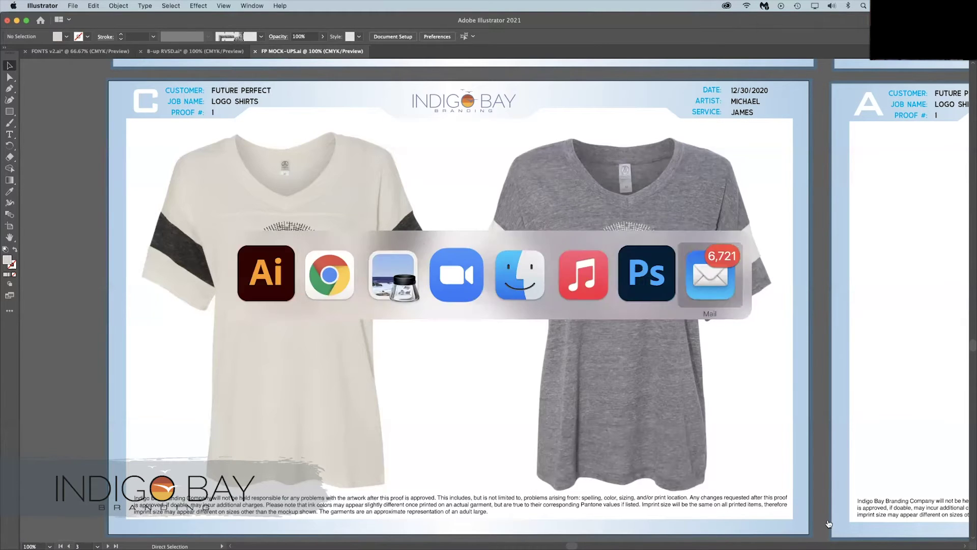
click(131, 189)
click(391, 102)
click(197, 44)
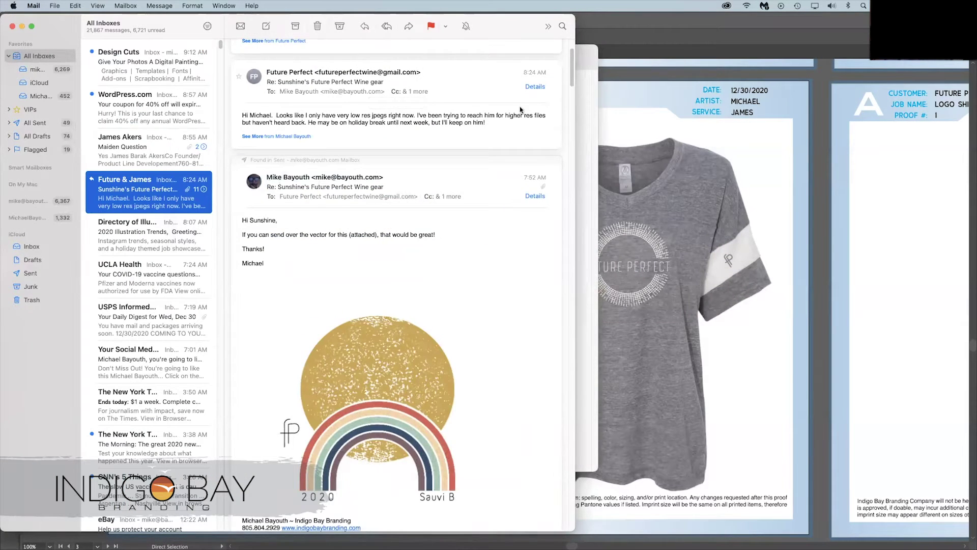
click(140, 150)
click(392, 88)
- Add a short note and the pasted proof C image to the reply and send it
text(ugh)
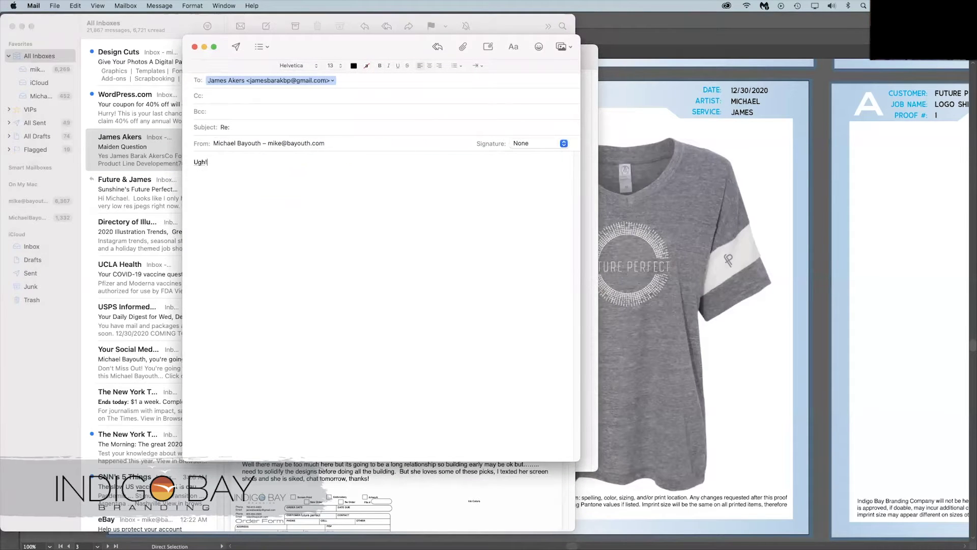
text(!!)
key(super+v)
drag(581, 455, 705, 489)
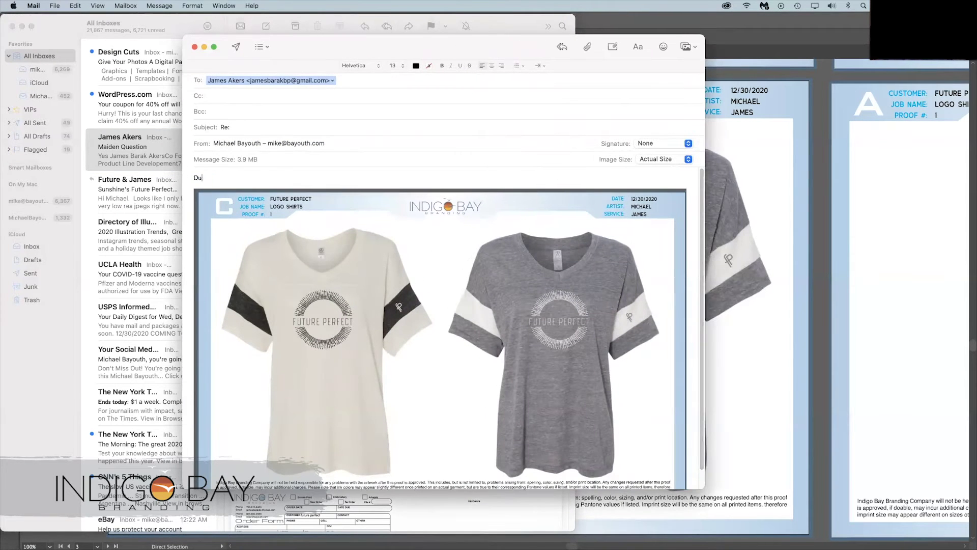
click(236, 47)
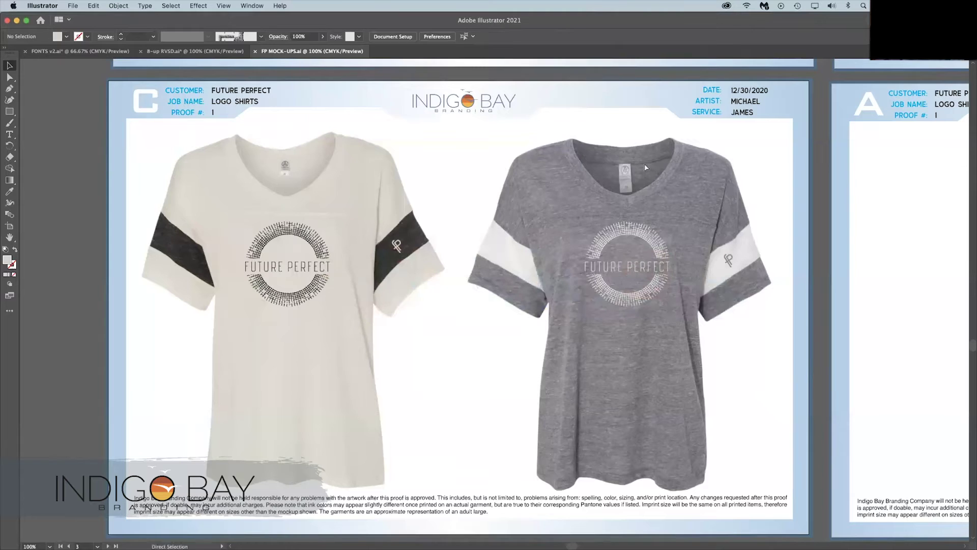
- Add the title "Alternative - Women's Eco-Jersey Powder Puff V-Neck Tee - 1988" and the text "eco ivory/eco black, eco grey eco ivory" to proof C
key(super+Tab)
key(super+Tab)
key(super+Tab)
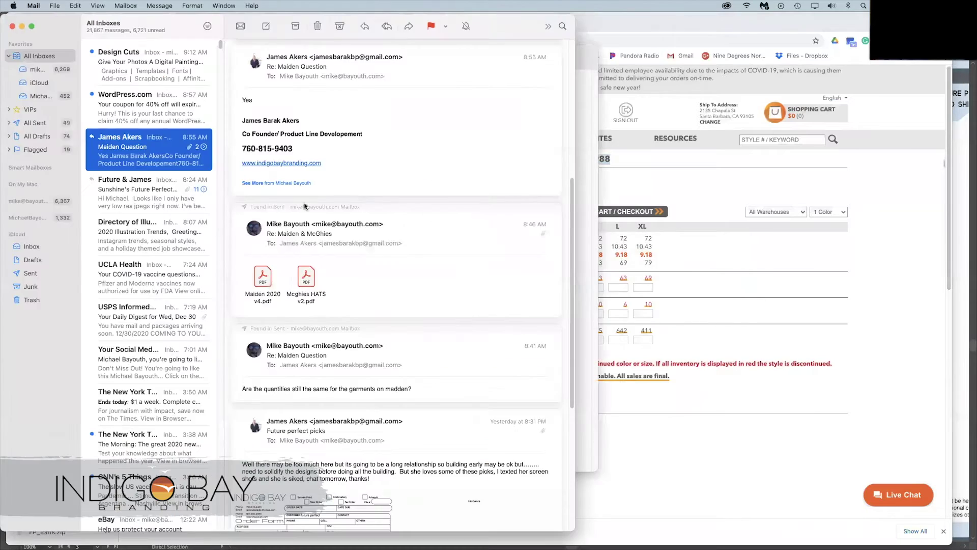
key(super+Tab)
key(super+Tab)
key(super+Tab)
key(super+Tab)
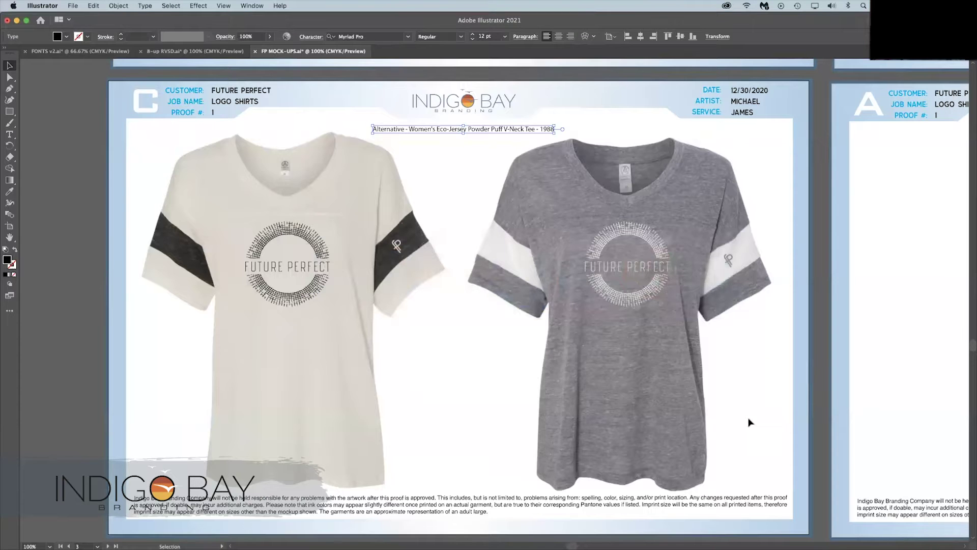
drag(422, 326, 424, 326)
click(451, 346)
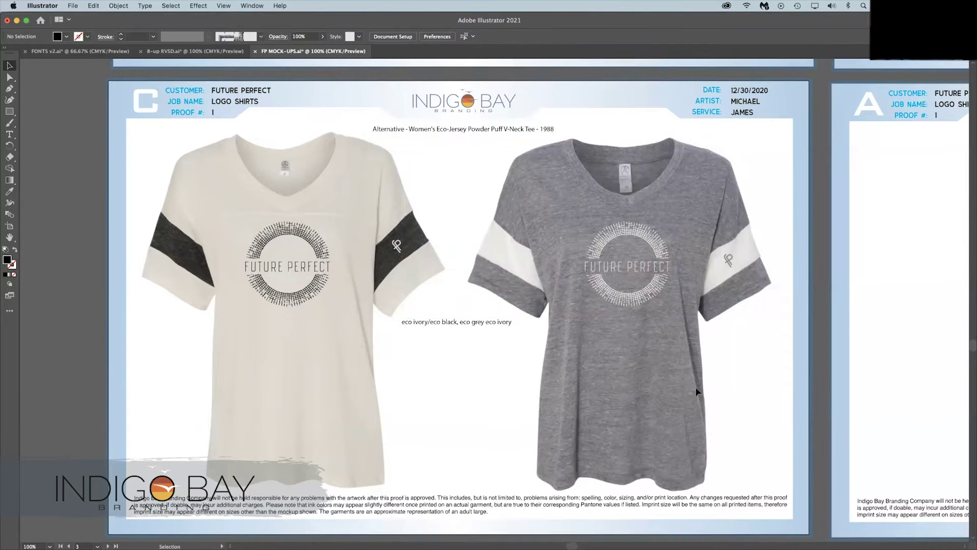
- Label the next blank proof D
drag(777, 321, 141, 305)
double_click(211, 101)
text(D)
click(9, 66)
click(61, 98)
- Copy the artboard C ring logo from the 8-up logo sheet and paste it beside proof D
click(196, 51)
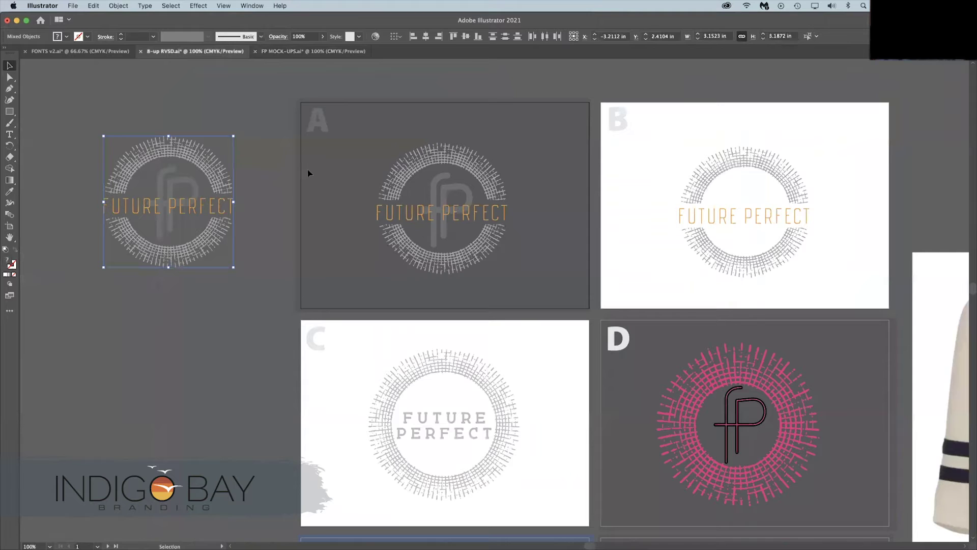
drag(355, 342, 544, 509)
key(super+x)
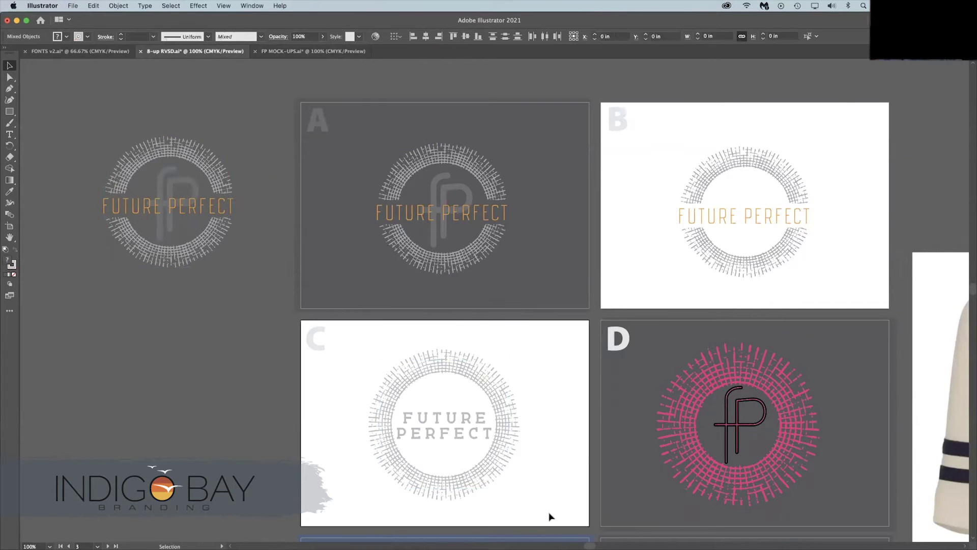
key(super+z)
click(313, 51)
key(super+v)
drag(504, 285, 928, 279)
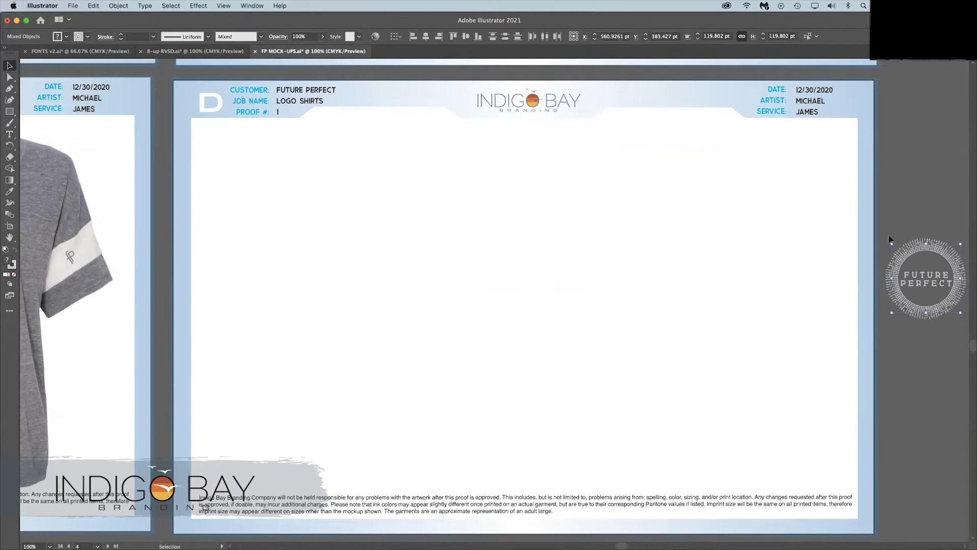
- Open the order form's item 4 garment link, lat_sportswear/3537, in the browser
key(super+Tab)
key(super+Tab)
key(super+Tab)
key(super+Tab)
key(super+shift+Tab)
right_click(319, 288)
click(322, 290)
- Enlarge the burgundy LAT V-neck tee photo, capture it and paste it into the proof D mock-up
click(177, 289)
key(super+shift+4)
drag(312, 80, 640, 494)
key(super+Tab)
key(super+Tab)
key(super+Tab)
key(super+v)
- Close the enlarged burgundy photo, switch the LAT 3537 tee to the charcoal color with white stripes and enlarge its photo
key(super+Tab)
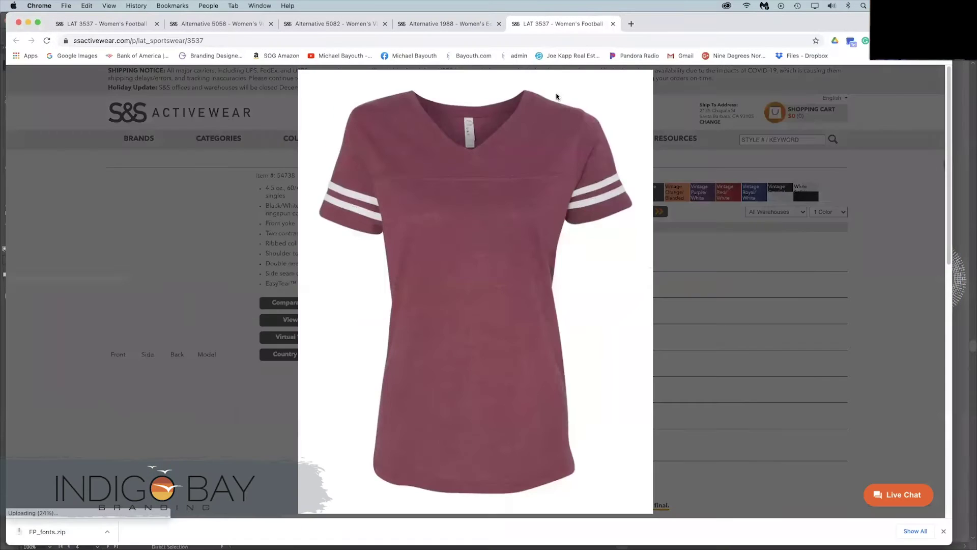
click(493, 116)
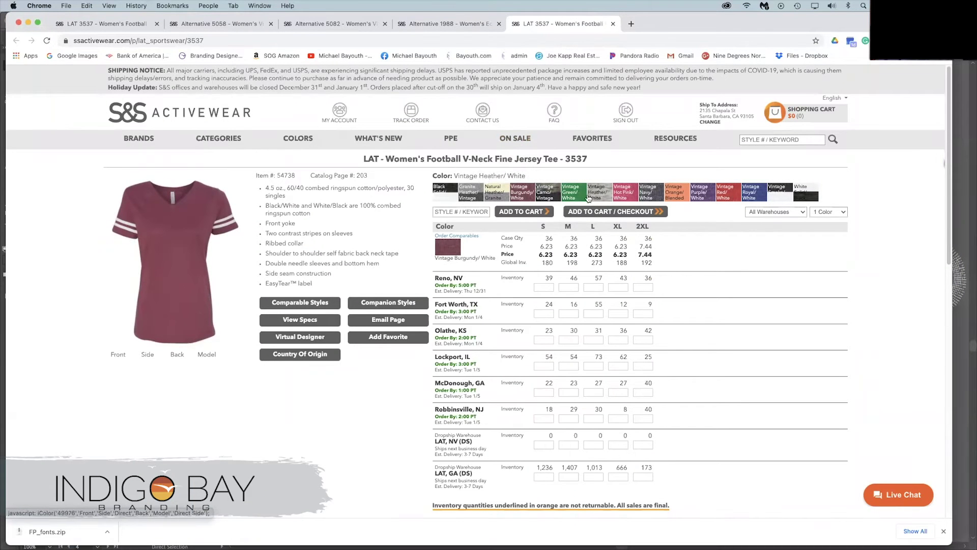
click(779, 196)
click(179, 270)
key(super+Tab)
key(super+Tab)
key(super+Tab)
key(super+Tab)
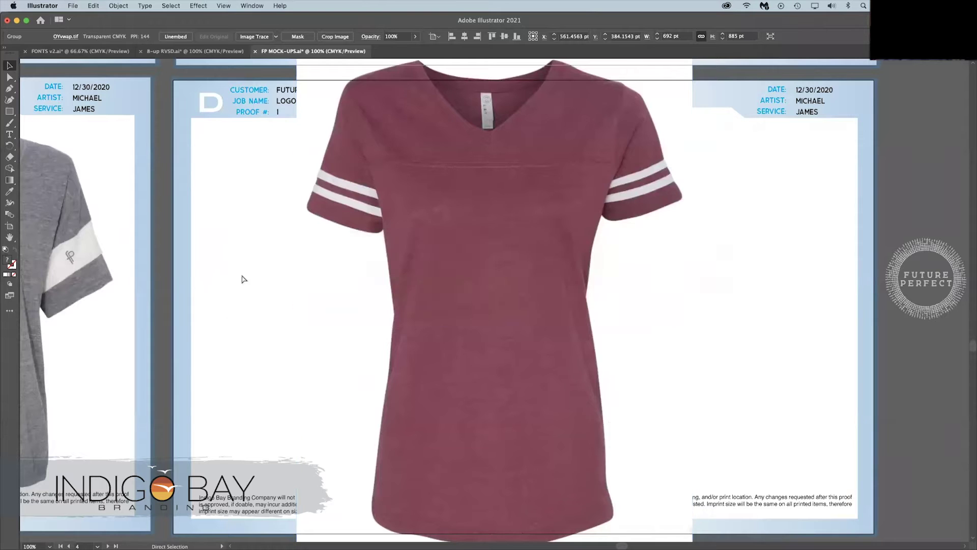
- Capture the enlarged charcoal tee photo and paste it into the mock-up
key(super+Tab)
key(super+Tab)
drag(309, 92, 645, 492)
key(super+Tab)
key(super+v)
- Scale the burgundy and charcoal tee photos and arrange them side by side on proof D
drag(264, 199, 330, 229)
drag(331, 224, 345, 257)
drag(307, 79, 367, 133)
key(super+shift+a)
drag(456, 255, 321, 230)
key(super+shift+a)
drag(636, 229, 638, 218)
shift+click(362, 253)
drag(217, 129, 197, 118)
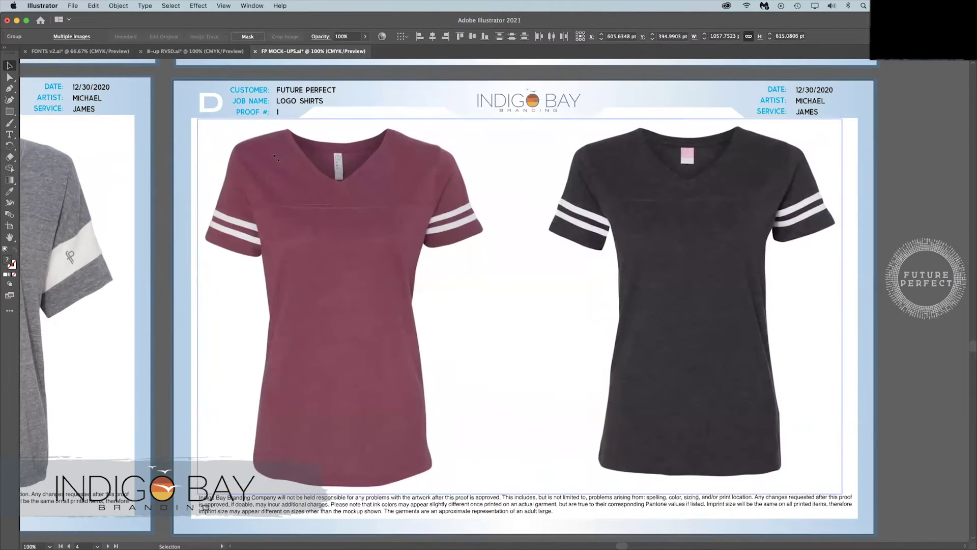
- Move the two tees closer together and place the ring logo, about 103 pt wide, on the charcoal tee's chest
key(super+shift+a)
drag(326, 229, 356, 229)
drag(657, 210, 635, 210)
drag(913, 309, 658, 271)
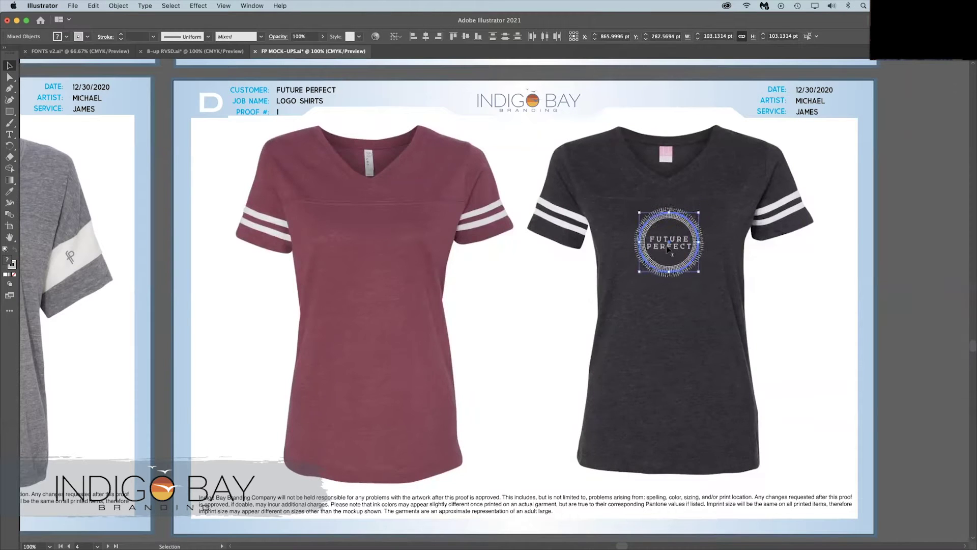
click(923, 293)
- Copy the outlined fP FUTURE PERFECT logo from the logo sheet onto the burgundy tee's chest and scale it to about 156 pt wide
click(180, 53)
drag(552, 375, 432, 109)
drag(238, 343, 452, 428)
key(super+c)
click(307, 52)
key(ctrl+v)
drag(490, 325, 385, 233)
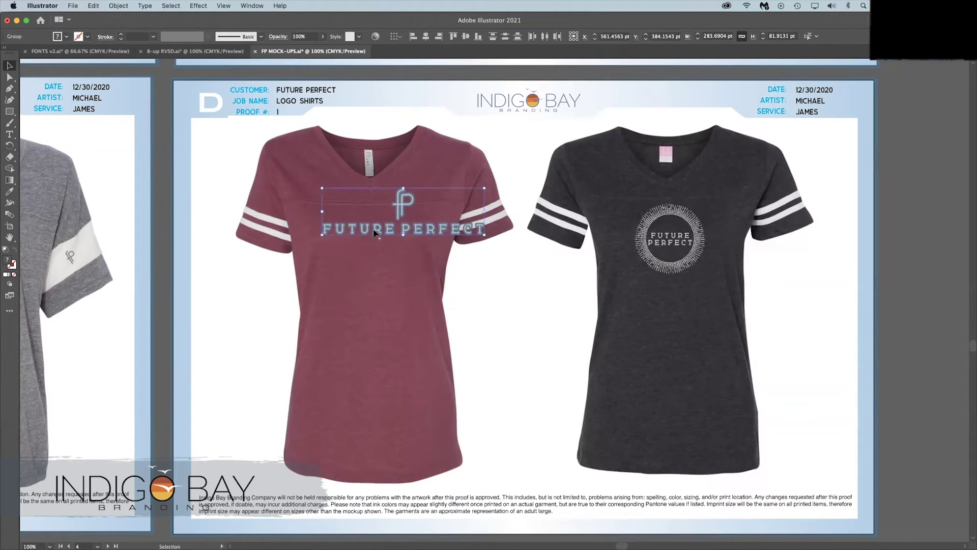
key(super+equal)
key(super+equal)
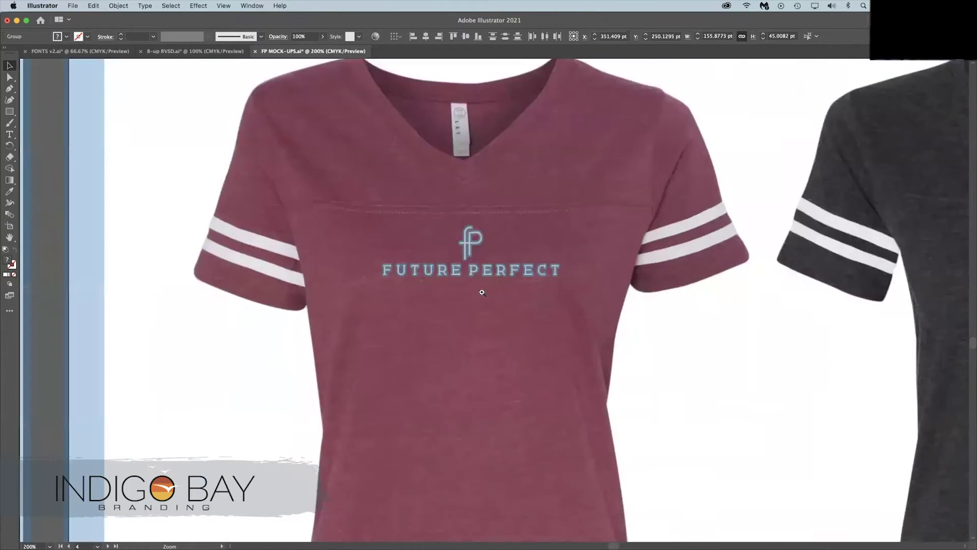
- Recolor the burgundy tee logo's blue outline to dark burgundy 511930, starting from a color sampled on the shirt
click(518, 349)
key(super+shift+a)
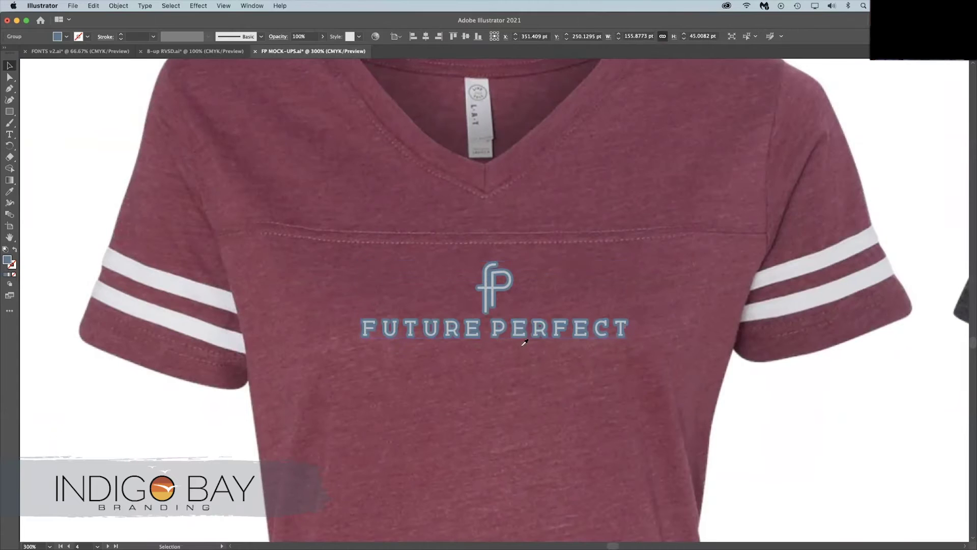
key(i)
click(515, 355)
double_click(7, 259)
click(593, 208)
click(781, 175)
double_click(7, 259)
click(637, 253)
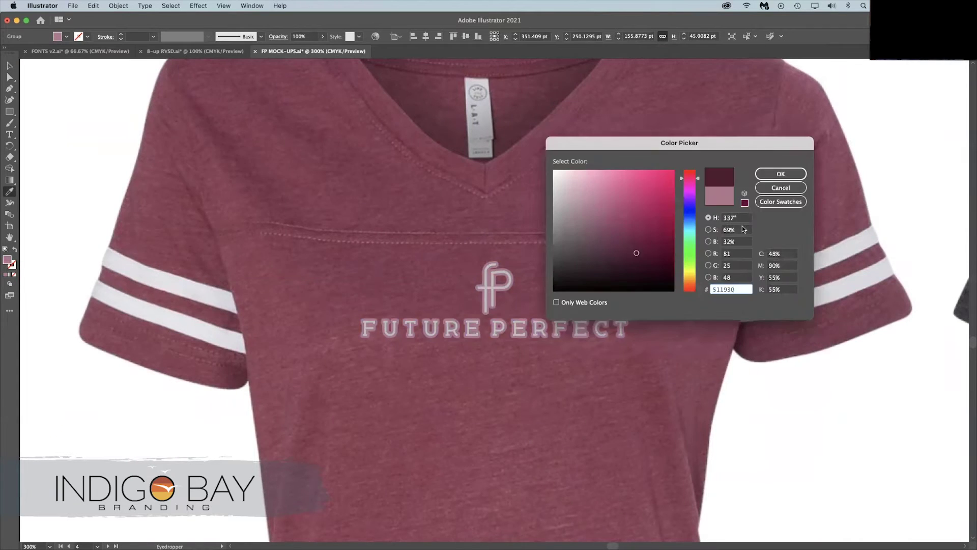
key(Return)
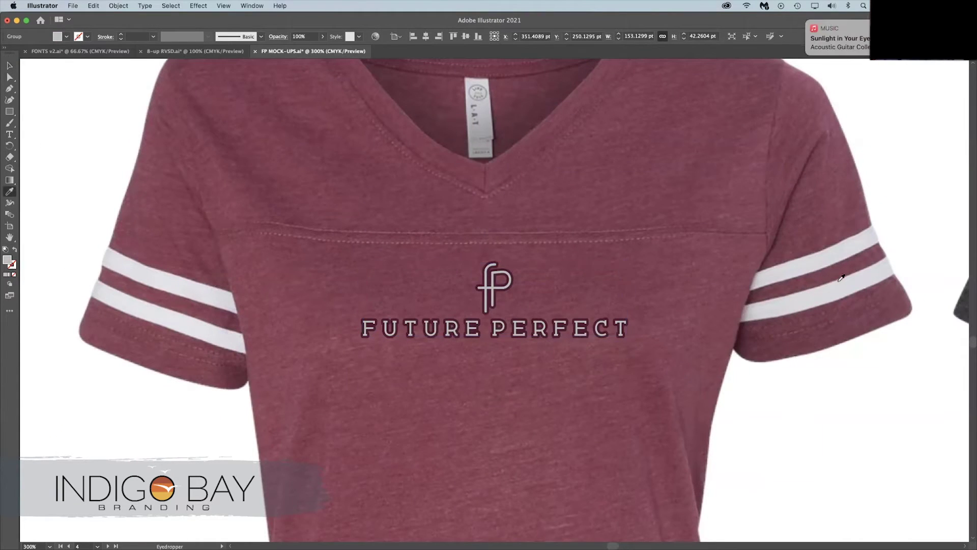
- Try magenta D354D6 and yellow D3D354 fills on the burgundy tee logo's lettering
double_click(9, 260)
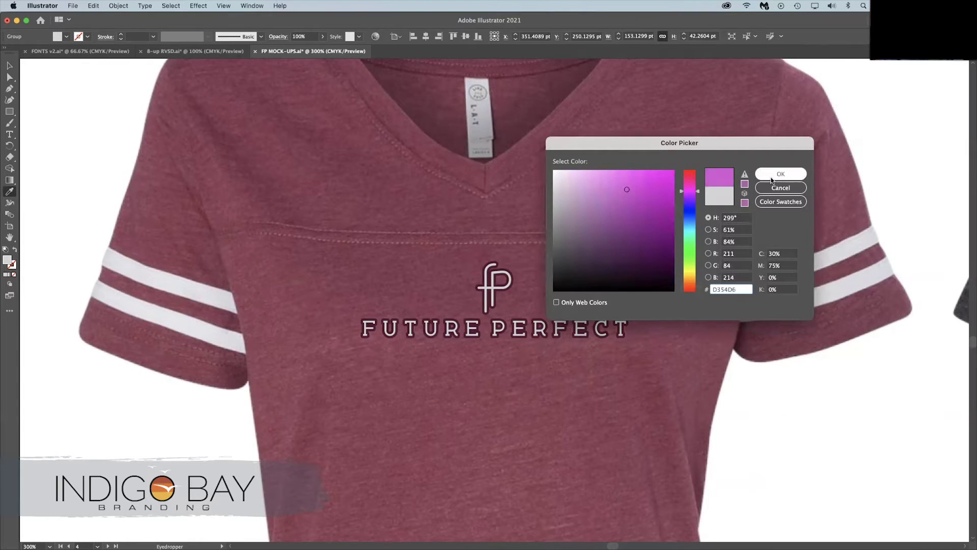
key(Return)
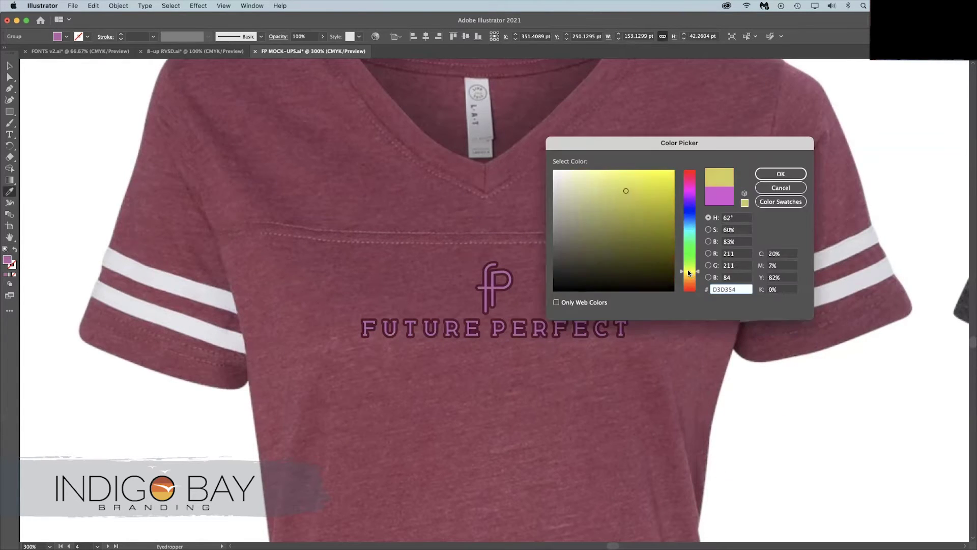
key(Return)
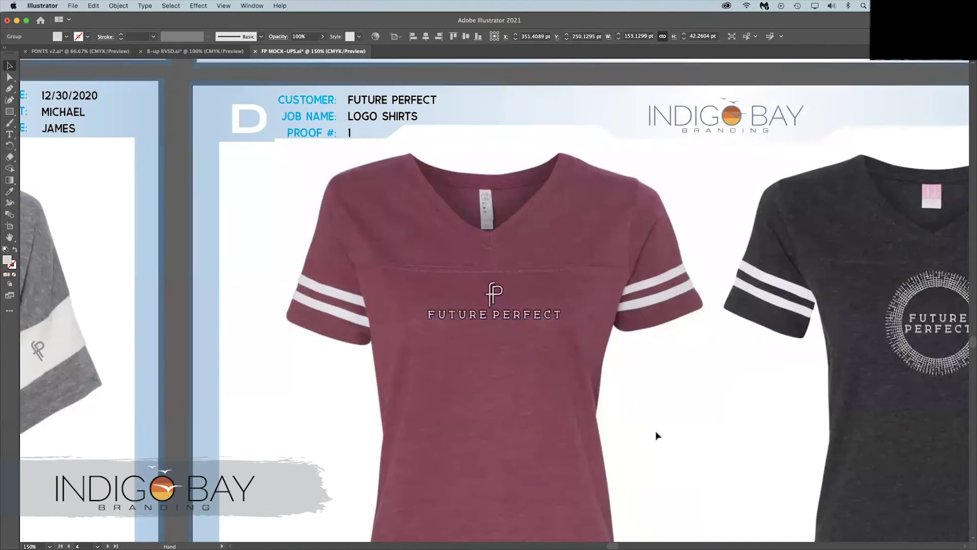
- Save the mock-up file with the logos placed on both proof D tees
scroll(649, 427, up, 1)
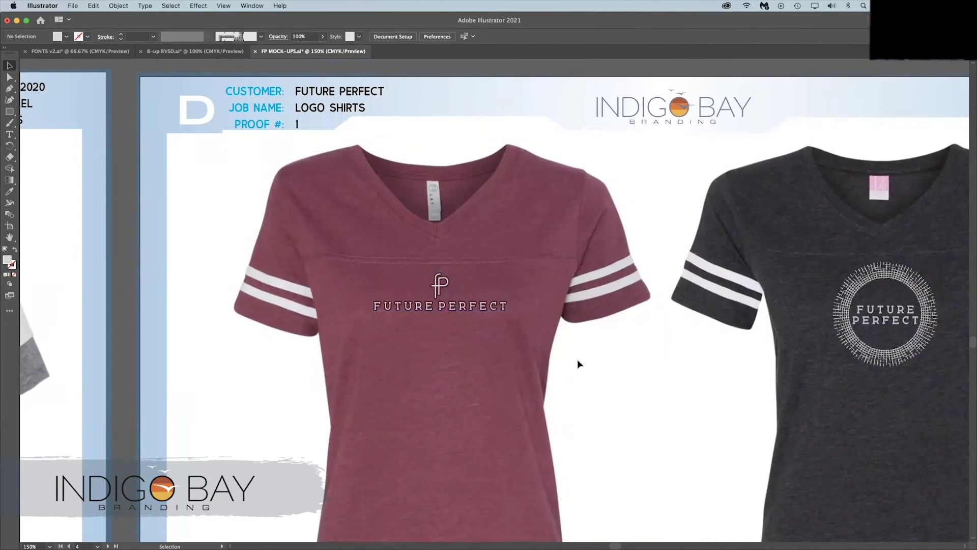
scroll(484, 362, down, 1)
key(cmd+s)
- Copy the product title "LAT - Women's Football V-Neck Fine Jersey Tee - 3537" from the browser onto proof D
key(cmd+Tab)
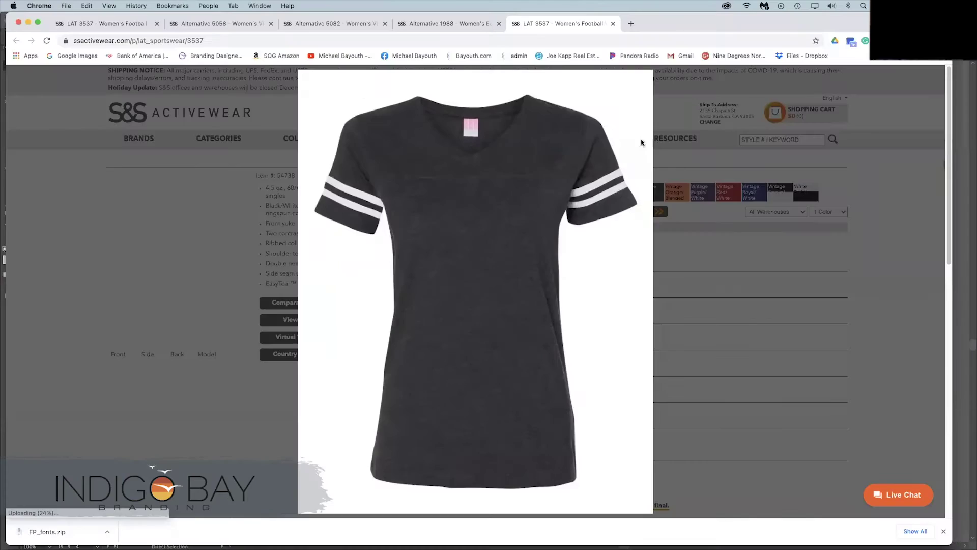
drag(364, 160, 592, 162)
key(super+Tab)
key(super+Tab)
key(super+c)
key(super+Tab)
key(super+v)
click(469, 481)
- Label the following blank proof E
drag(216, 457, 900, 320)
drag(380, 474, 438, 104)
click(9, 134)
double_click(168, 85)
text(E)
key(Escape)
click(868, 340)
- Open the order form's item 5 garment link, bella/3055, in the browser
key(super+Tab)
drag(229, 295, 357, 294)
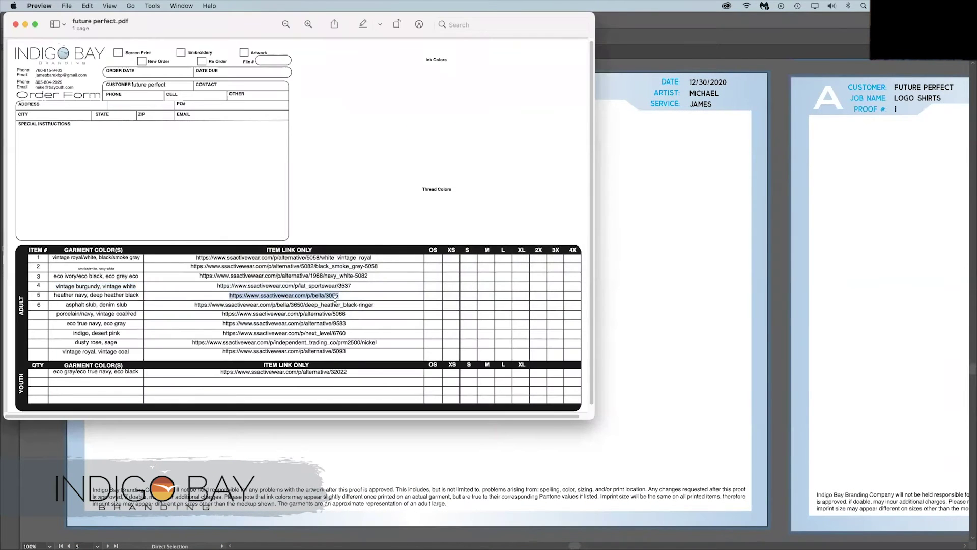
right_click(285, 296)
click(300, 300)
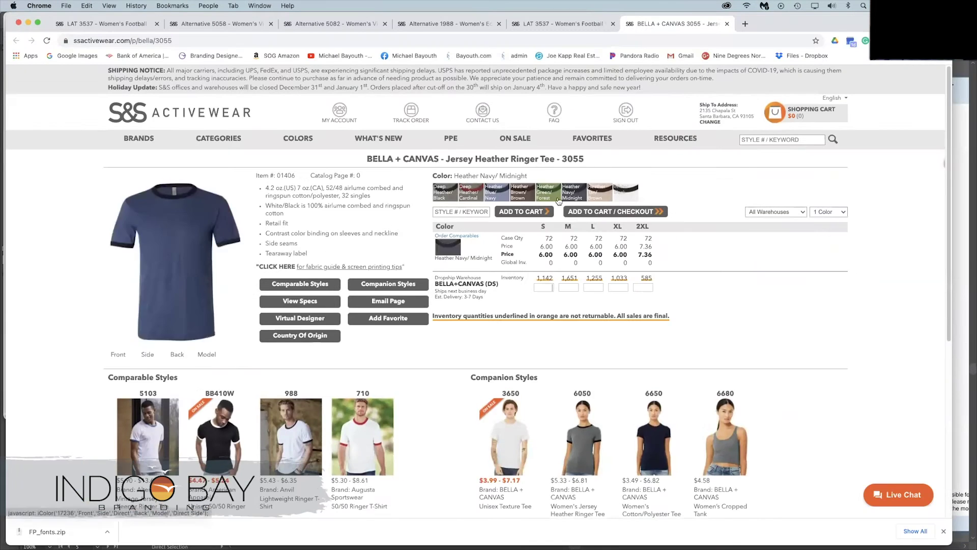
- Enlarge the Heather Navy/Midnight ringer tee photo and capture it
click(223, 266)
drag(304, 86, 640, 493)
key(super+Tab)
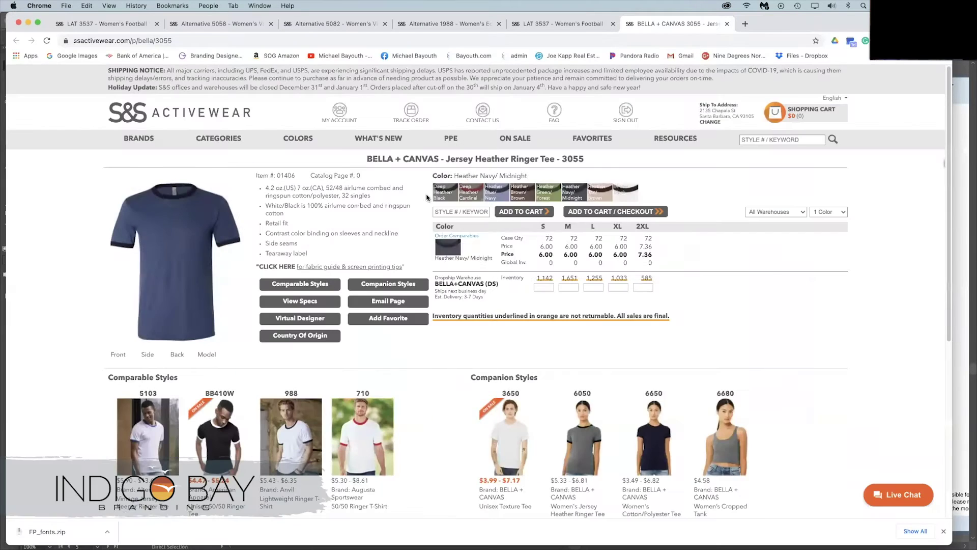
- Scale down the navy and gray ringer tee photos and place them side by side on proof E
click(239, 252)
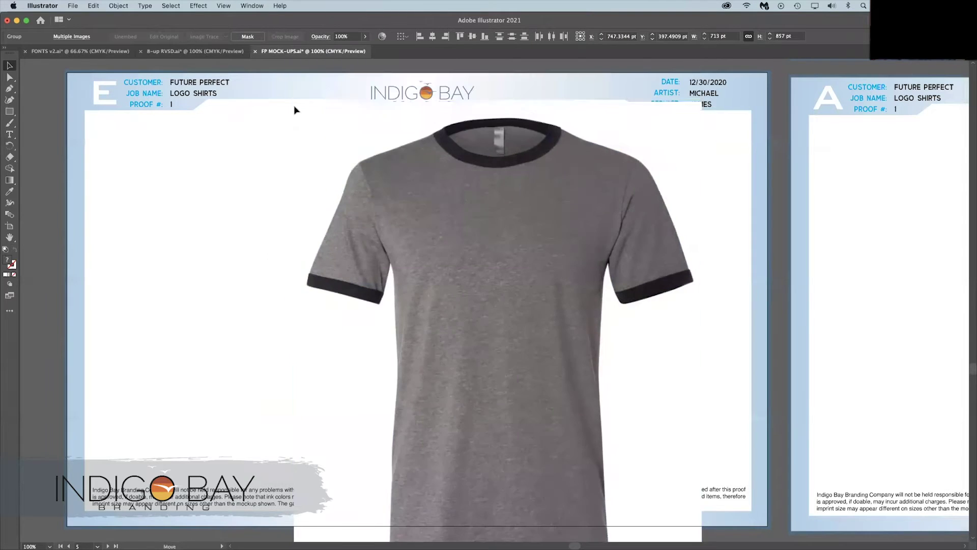
drag(295, 123, 373, 176)
drag(499, 291, 402, 257)
key(super+shift+a)
drag(575, 270, 204, 275)
drag(415, 277, 597, 280)
drag(174, 258, 283, 263)
shift+click(503, 255)
drag(141, 120, 123, 108)
drag(244, 191, 237, 194)
click(56, 178)
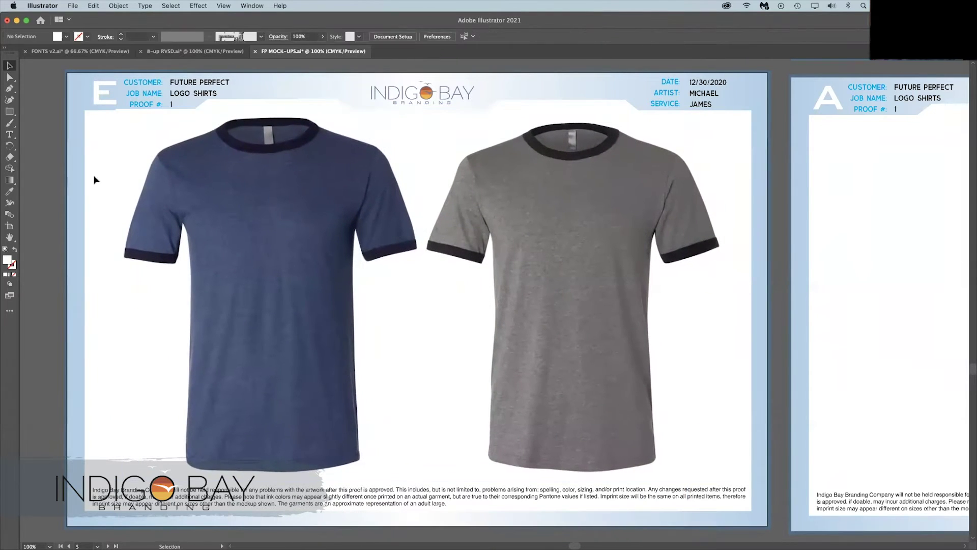
- Copy the gold circle FUTURE PERFECT logo from proof A's black tee onto the chest of the navy ringer tee
scroll(357, 255, up, 15)
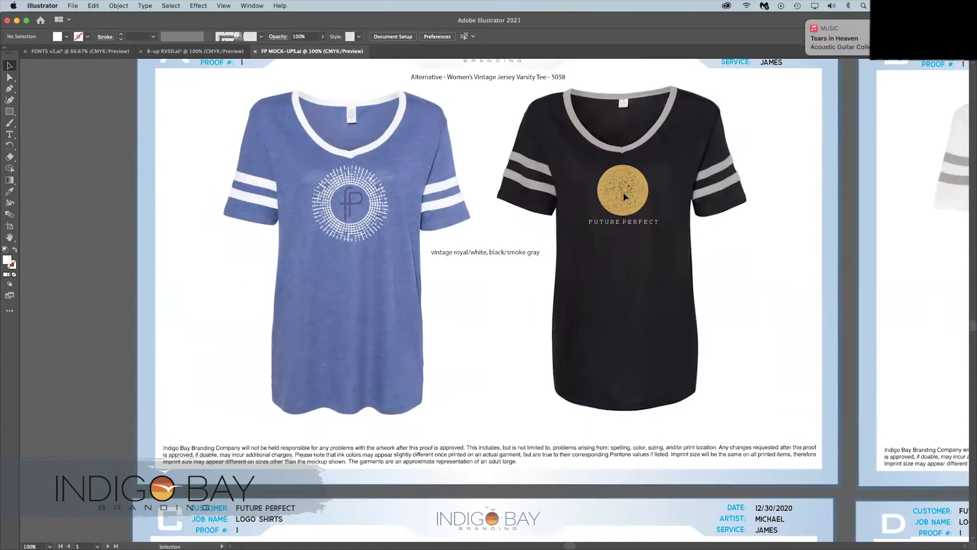
click(621, 204)
key(super+c)
drag(623, 375, 364, 357)
drag(100, 414, 471, 138)
key(super+v)
drag(495, 302, 524, 244)
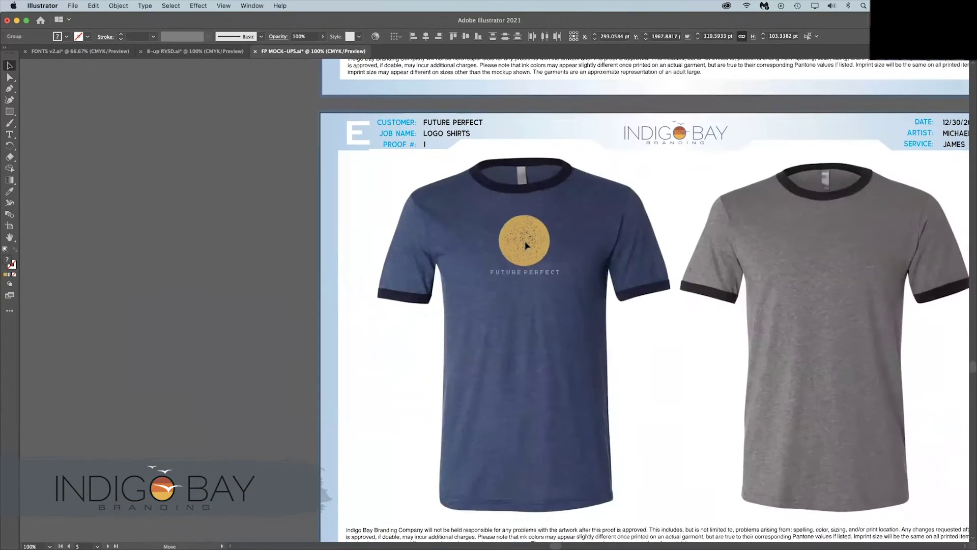
click(259, 264)
- Lock the black football tee photo on proof D
key(super+plus)
drag(622, 303, 227, 325)
drag(663, 185, 618, 331)
key(super+minus)
key(super+minus)
drag(559, 353, 497, 452)
drag(775, 101, 556, 446)
scroll(557, 446, left, 4)
scroll(557, 446, down, 10)
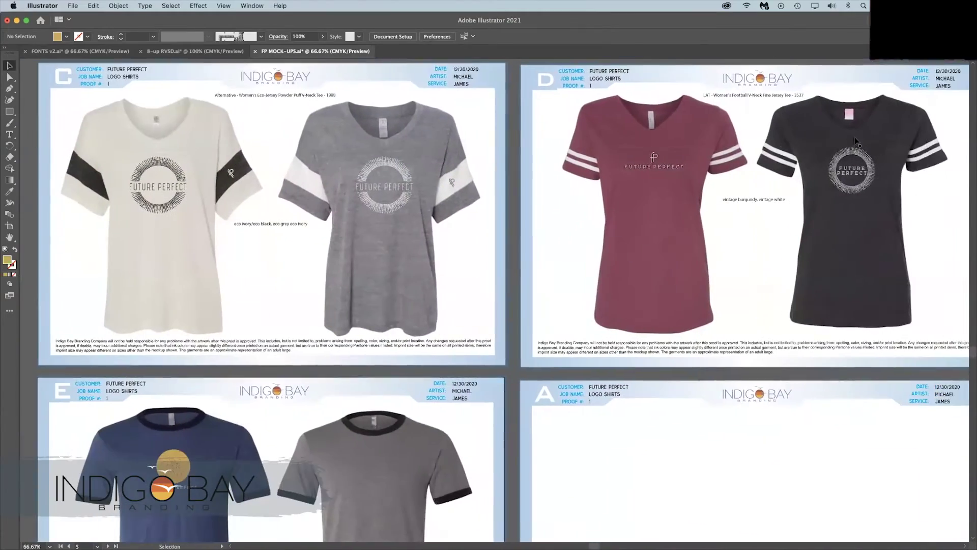
click(855, 142)
key(super+2)
- Copy the round FUTURE PERFECT logo from proof D's black tee onto the gray ringer tee on proof E
drag(918, 227, 835, 153)
key(super+c)
drag(371, 477, 446, 169)
scroll(493, 282, up, 2)
key(super+v)
click(331, 127)
- Copy hatched pattern lines from the FONTS v2 file into the FP MOCK-UPS document
click(91, 51)
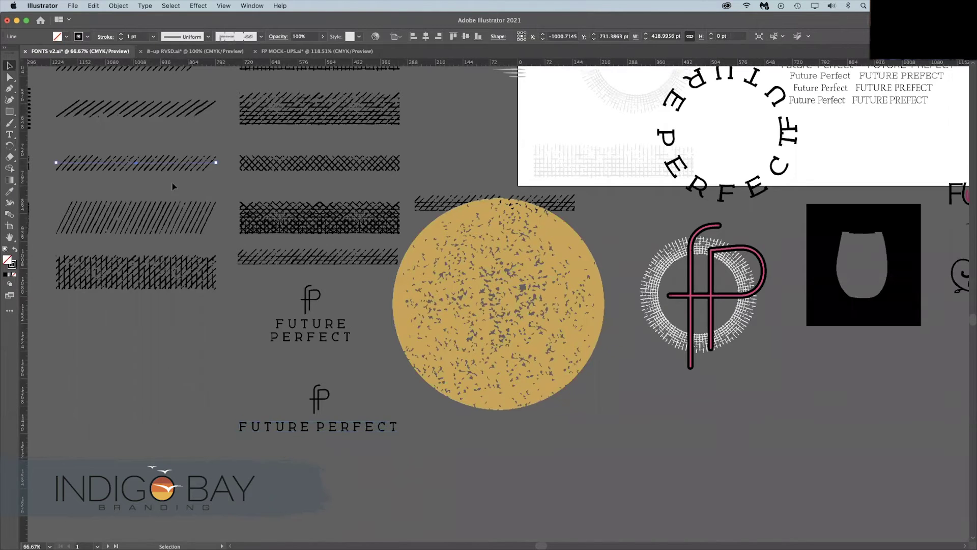
key(super+c)
click(317, 52)
click(665, 361)
click(724, 389)
key(super+v)
- Sample the logo's light gray onto the hatched lines and set them beside the gray tee
drag(190, 169, 395, 258)
key(i)
click(450, 232)
key(v)
mouse_move(452, 291)
mouse_down()
mouse_move(736, 304)
mouse_move(717, 304)
mouse_up()
click(741, 362)
- Gather the three hatched lines beside the gray tee and compare them with the logo's ring in outline view
click(493, 259)
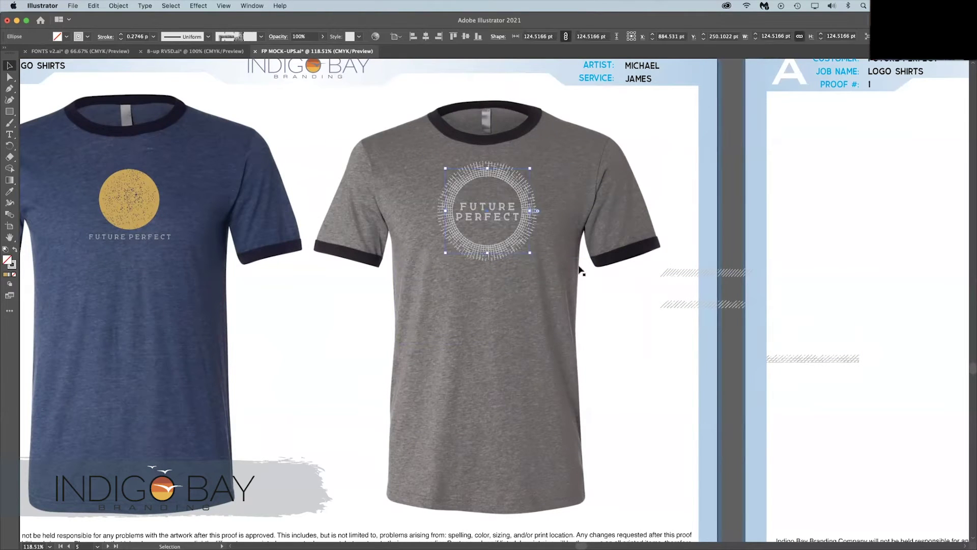
key(i)
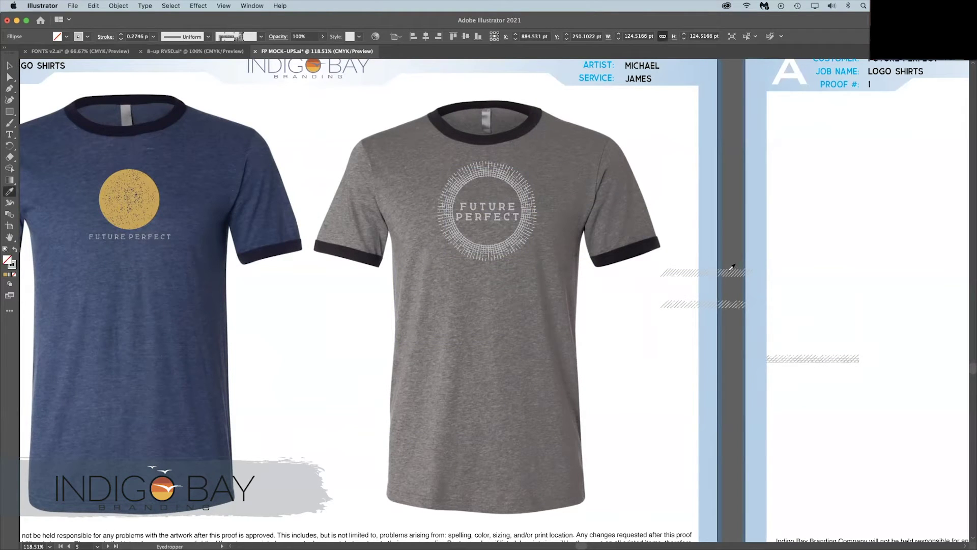
drag(809, 362, 615, 312)
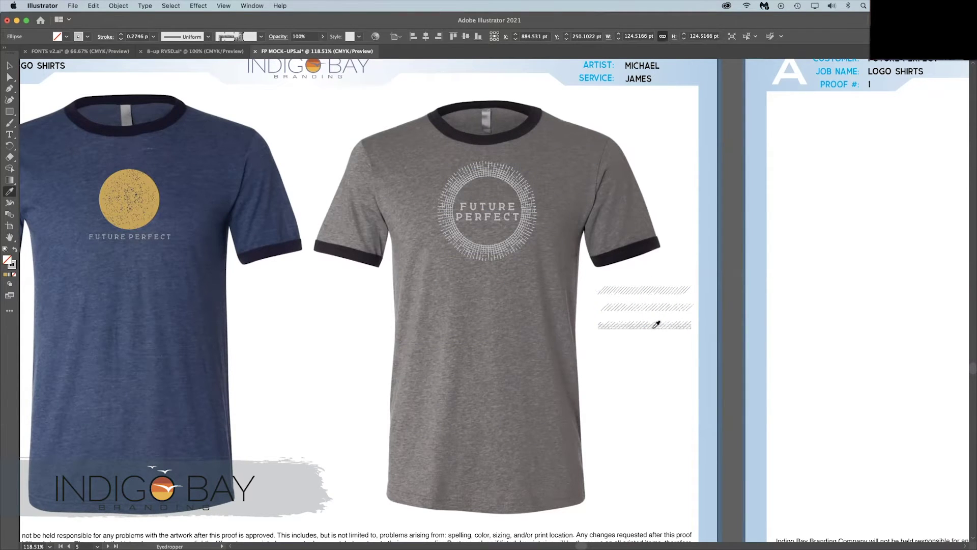
key(super+equal)
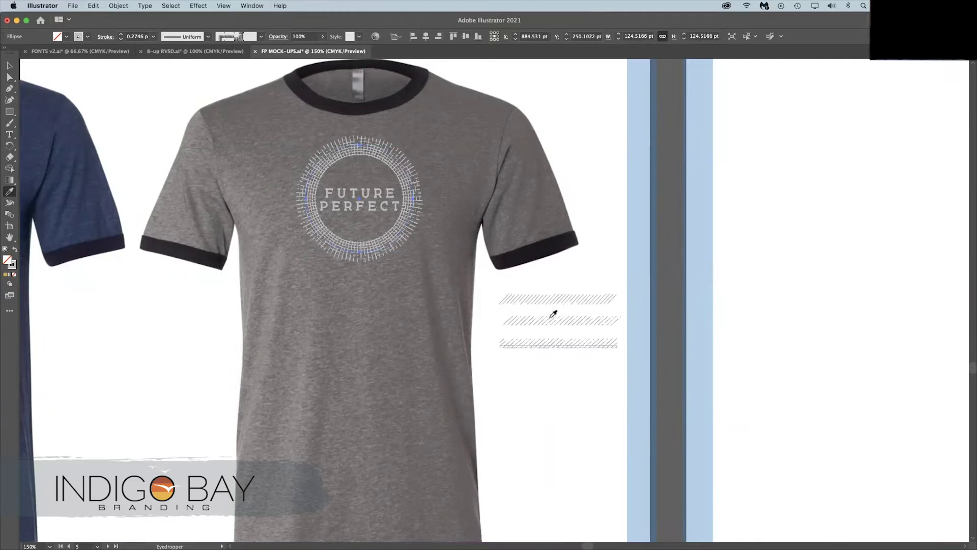
key(a)
key(super+y)
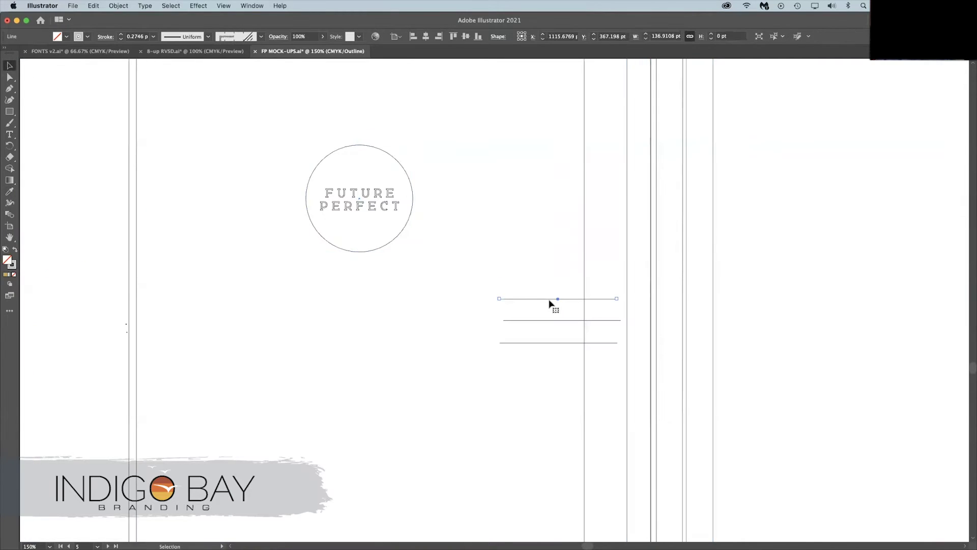
key(super+y)
key(super+y)
key(super+y)
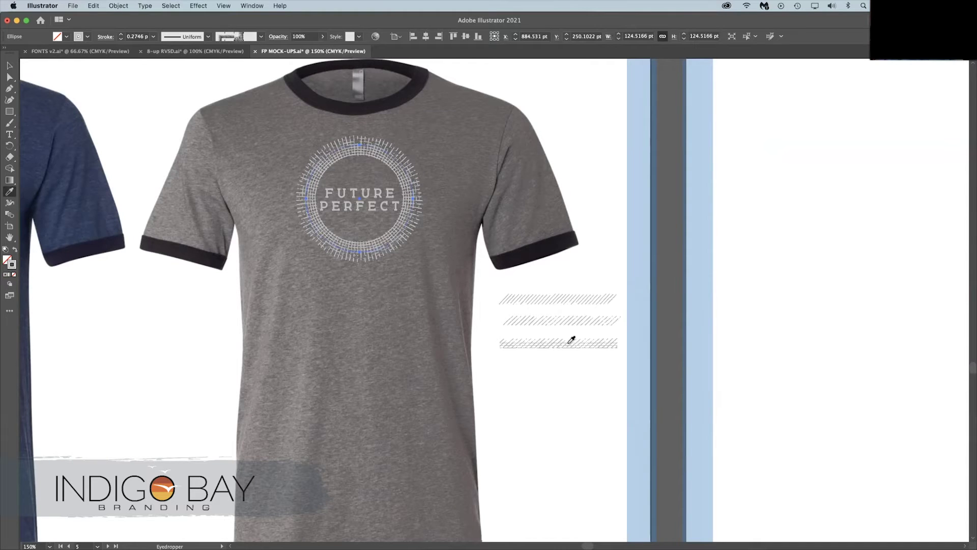
- Open the newly arrived email, read it and close its message window
click(839, 54)
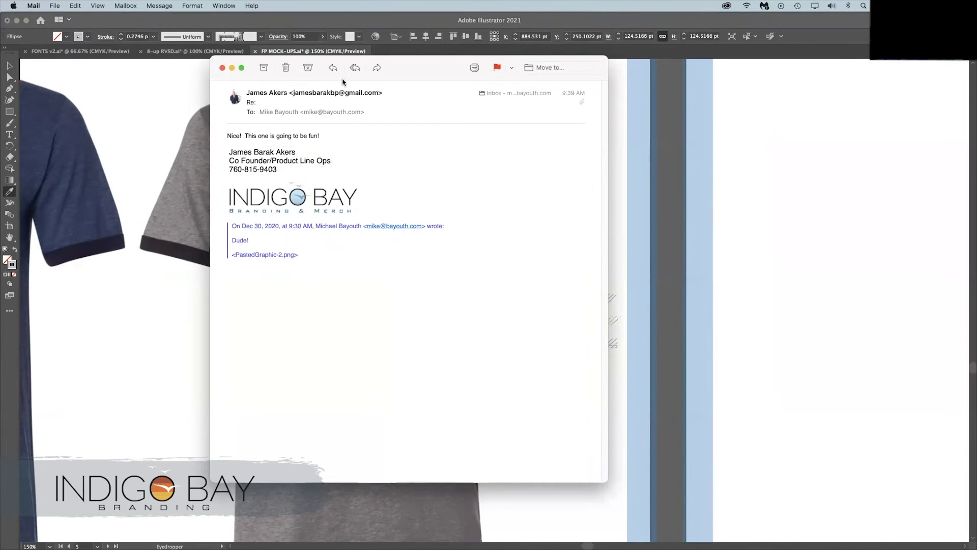
click(223, 68)
click(709, 293)
- Move the radiating ring off the gray tee and draw a hatched circle about 114 pt wide around FUTURE PERFECT
key(v)
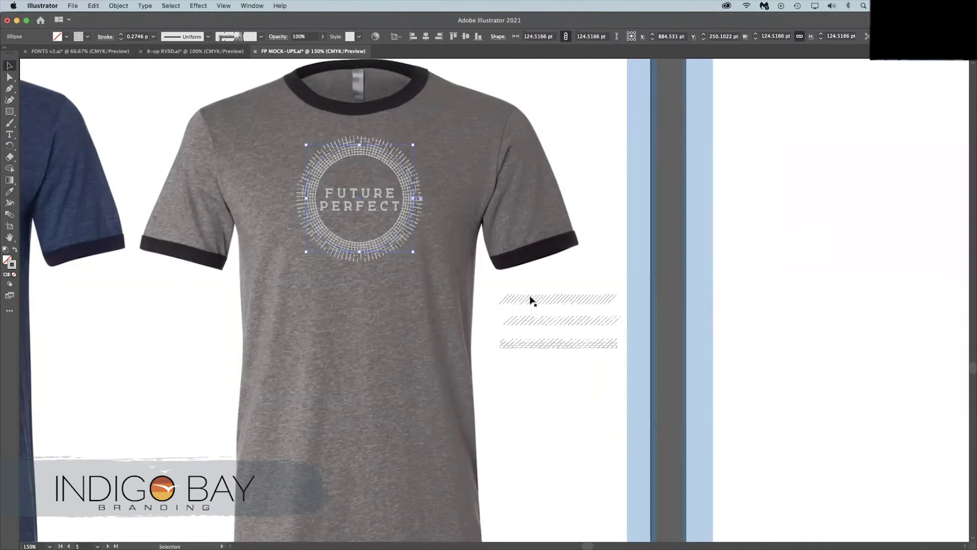
drag(530, 300, 347, 299)
drag(356, 248, 809, 296)
mouse_move(370, 294)
mouse_down()
mouse_move(363, 199)
mouse_move(361, 224)
mouse_up()
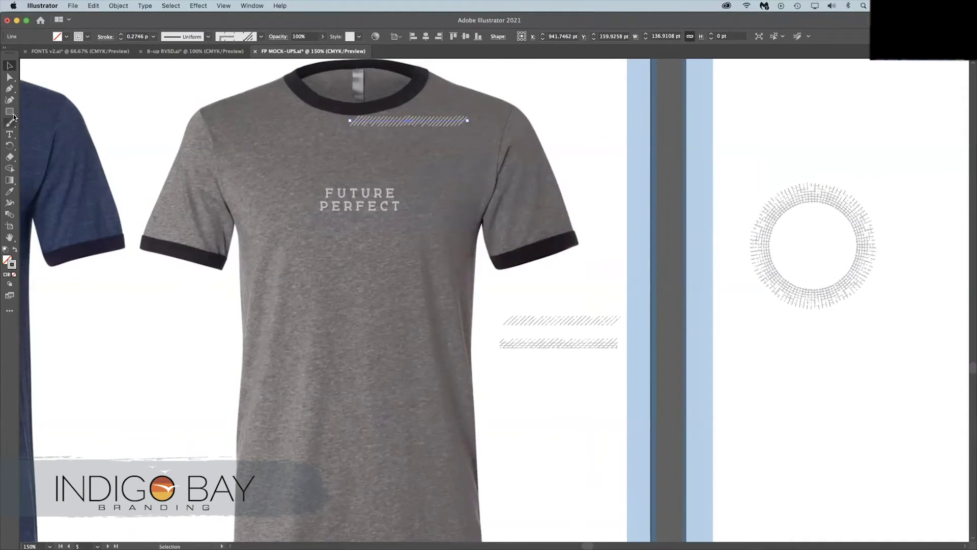
drag(13, 115, 36, 128)
drag(395, 236, 408, 249)
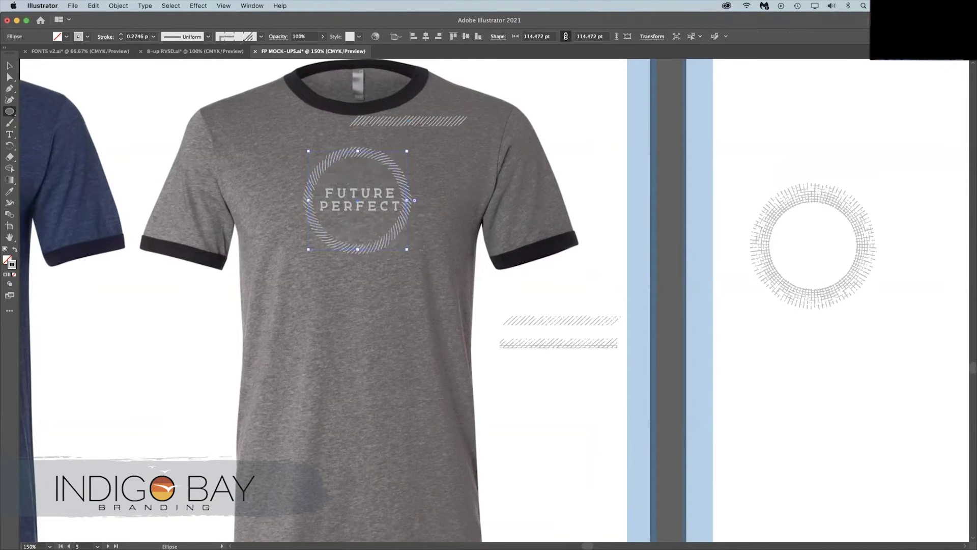
- Try to restyle the hatched circle with the lowest hatched line's pattern, and undo the accidental move of the tee photo
key(v)
click(184, 337)
click(378, 250)
key(i)
click(558, 344)
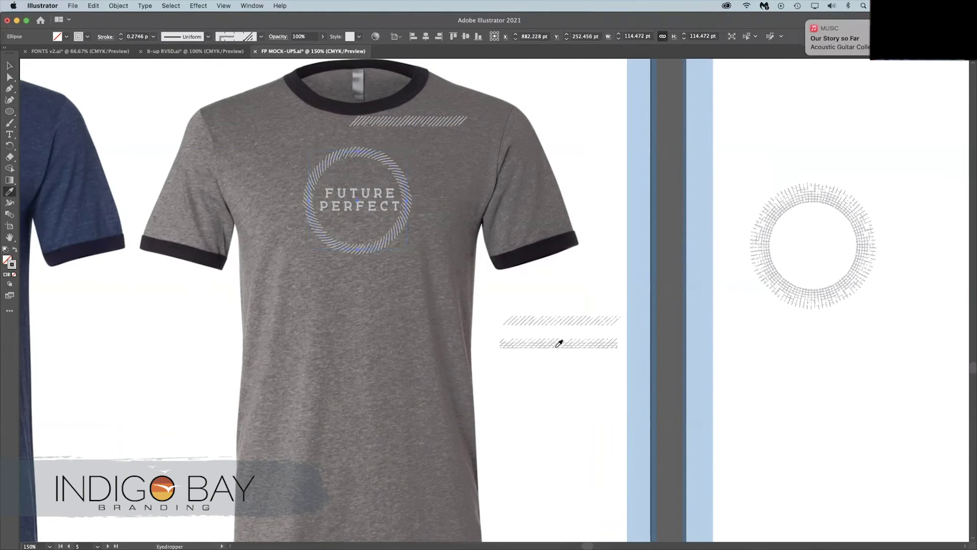
mouse_move(357, 310)
mouse_down()
mouse_move(412, 366)
mouse_move(390, 243)
mouse_up()
drag(299, 142, 327, 179)
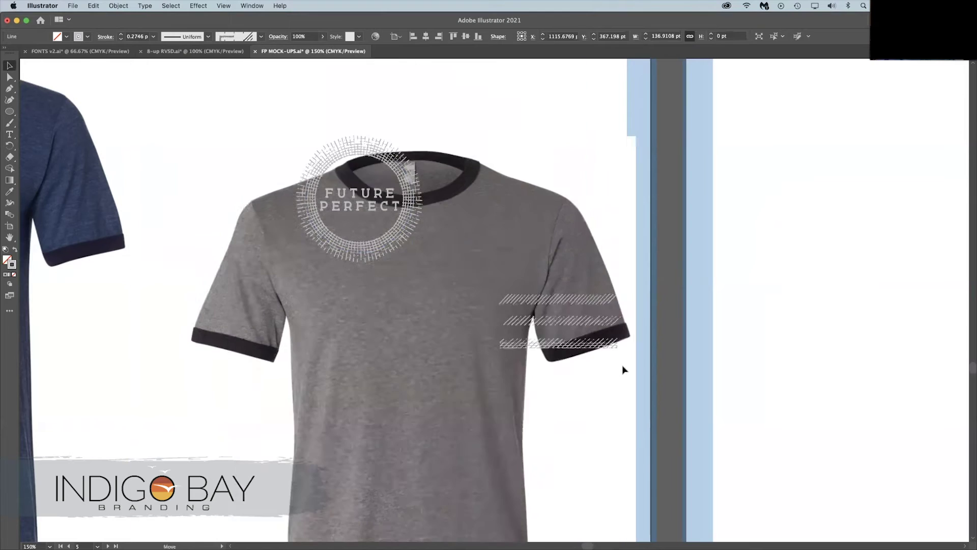
key(super+z)
- Remove the radiating ring from around FUTURE PERFECT on the gray tee and place the lowest hatched line above the text
mouse_move(625, 370)
mouse_down()
mouse_move(631, 378)
mouse_move(590, 293)
mouse_up()
key(Delete)
key(super+z)
mouse_move(388, 392)
mouse_down()
mouse_move(661, 411)
mouse_move(628, 393)
mouse_up()
click(624, 256)
key(super+x)
- Shorten the hatched line to the width of the FUTURE PERFECT text, and delete it
key(a)
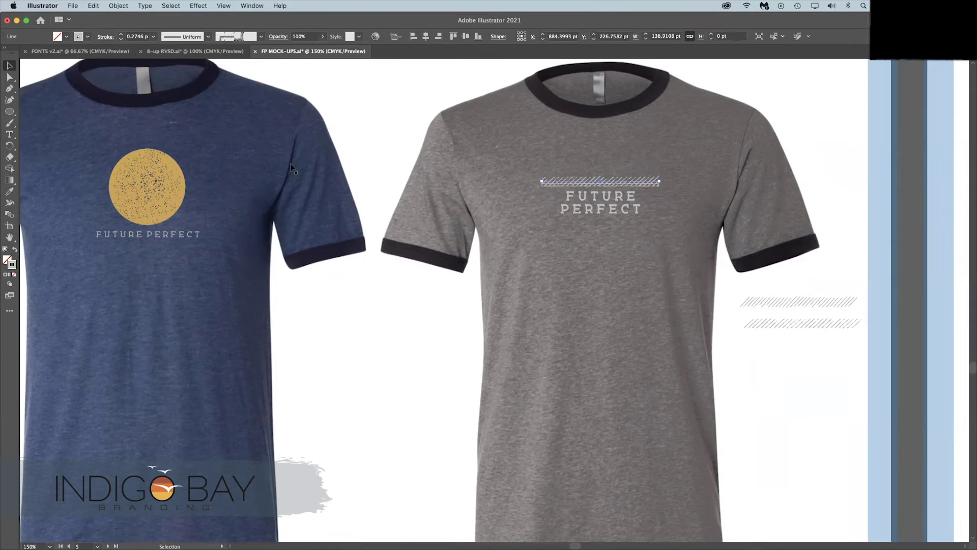
click(544, 190)
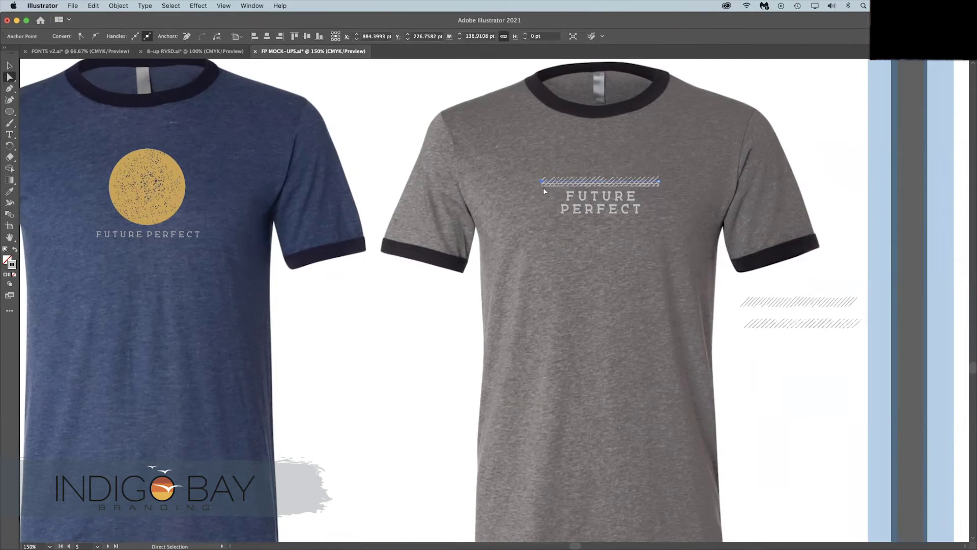
click(679, 209)
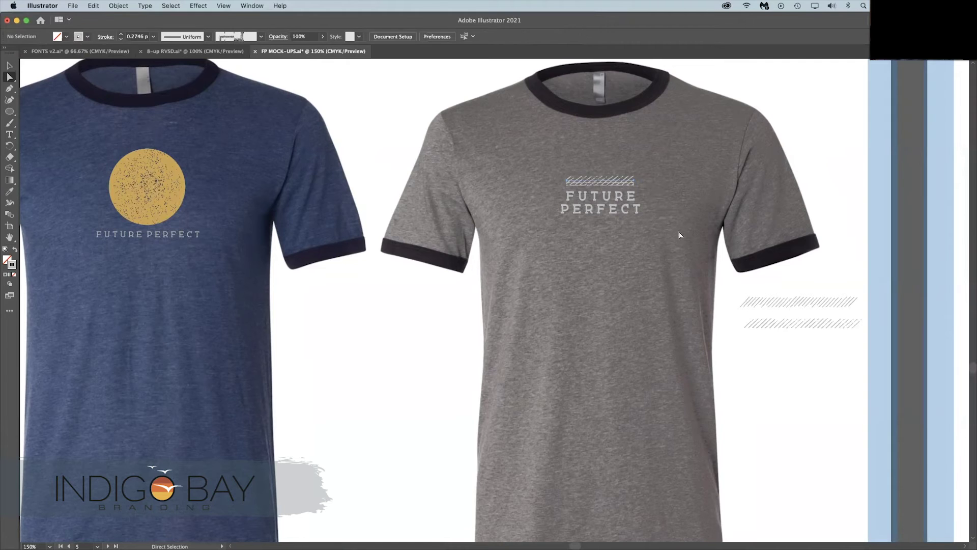
click(601, 182)
key(Delete)
- Shrink FUTURE PERFECT, move it to the wearer's left chest of the gray tee and recolor it dark maroon
mouse_move(535, 185)
mouse_down()
mouse_move(654, 219)
mouse_move(664, 181)
mouse_move(659, 195)
mouse_up()
click(9, 66)
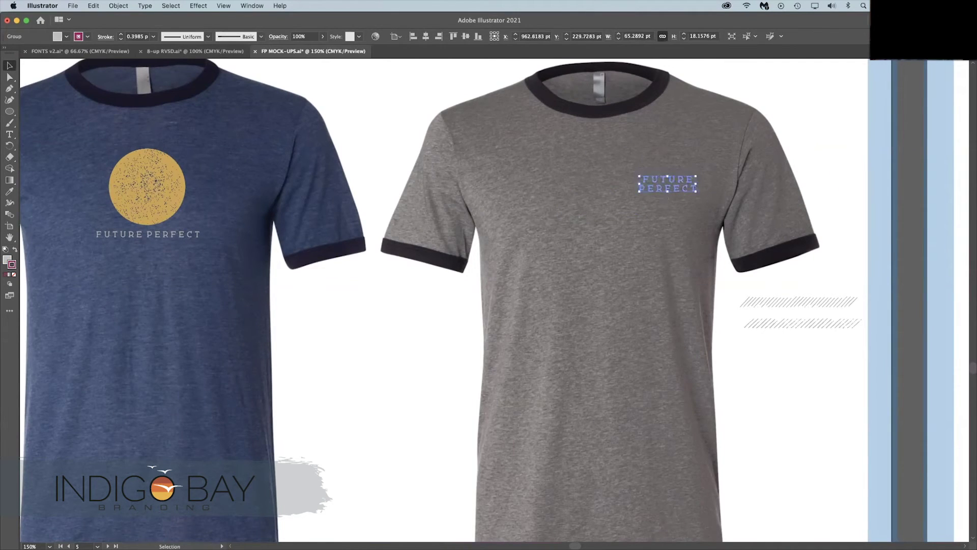
double_click(12, 264)
text(6D3856)
key(Return)
click(860, 240)
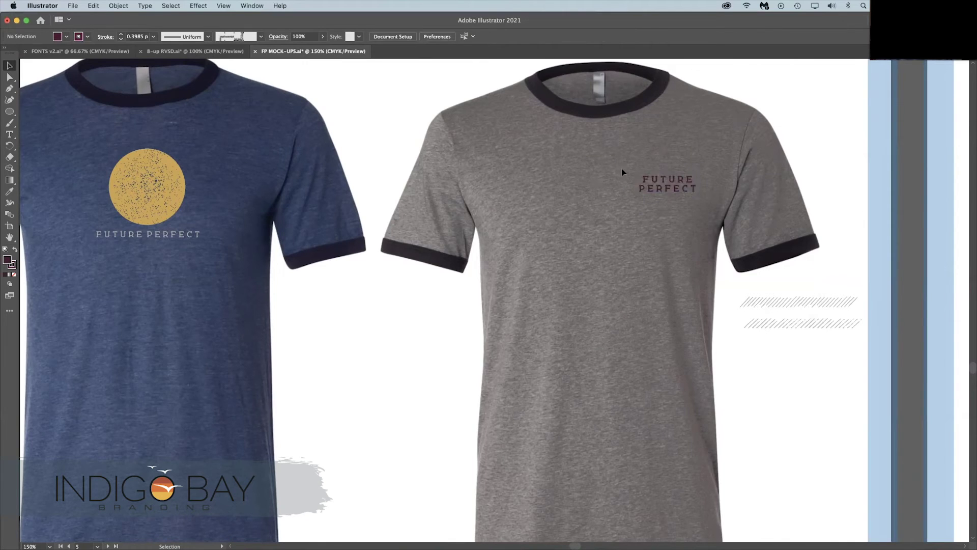
- Recolor the FUTURE PERFECT text on the gray tee's chest black
click(667, 183)
click(800, 264)
click(667, 183)
click(906, 303)
- Copy the navy tee's gold circle above the gray tee's FUTURE PERFECT text at a smaller size
drag(150, 180, 677, 144)
drag(639, 114, 663, 164)
drag(627, 140, 715, 209)
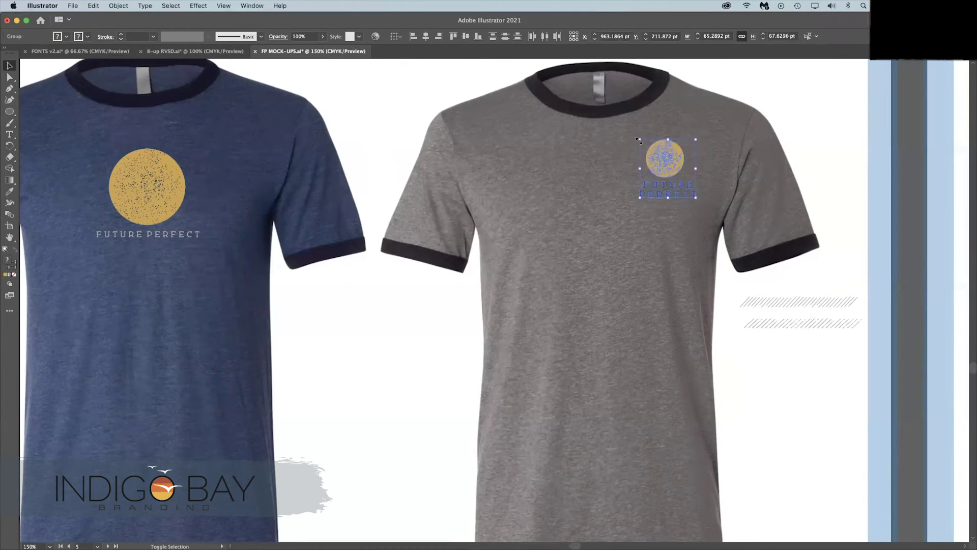
drag(662, 174, 662, 174)
click(906, 254)
key(super+minus)
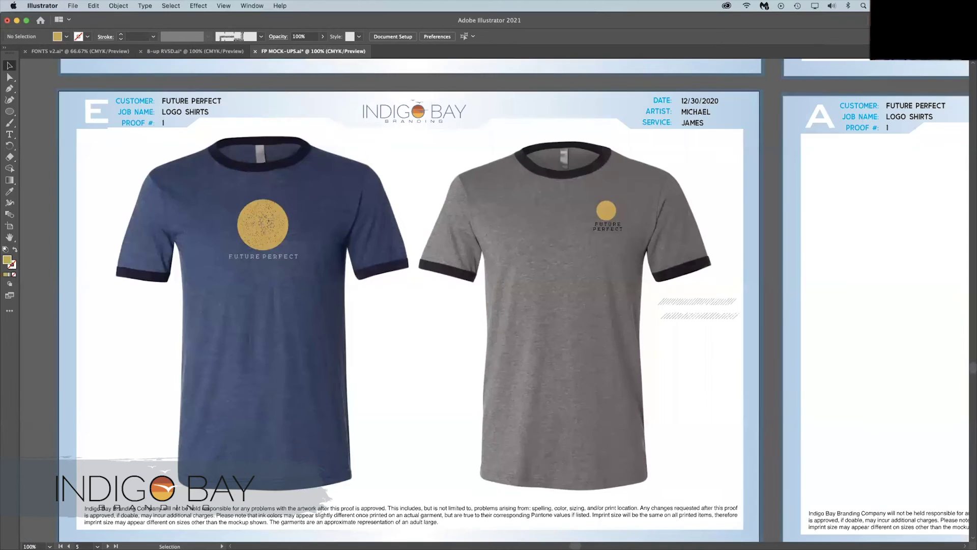
- Delete the leftover hatched lines and move FUTURE PERFECT onto the gray tee's sleeve, rotated to follow the cuff
drag(702, 319, 698, 310)
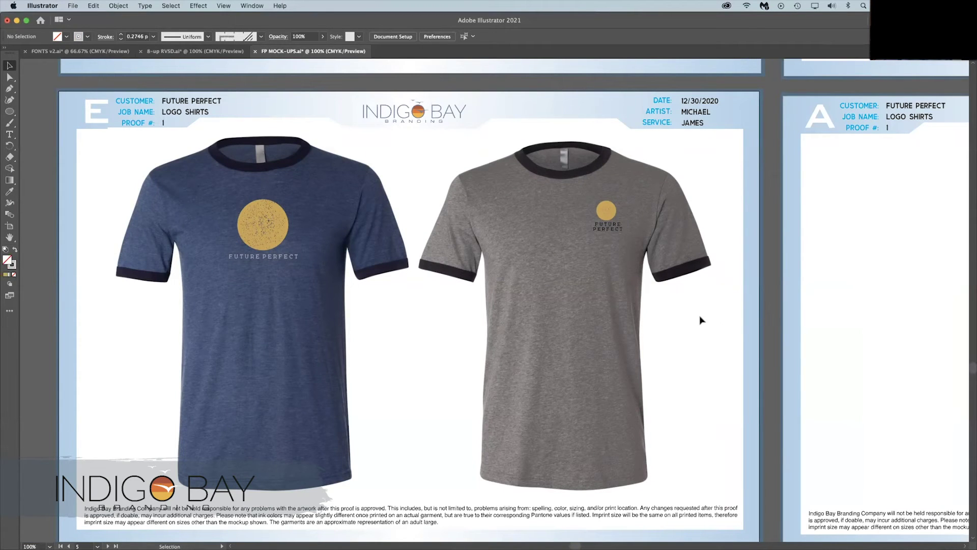
click(600, 230)
click(727, 288)
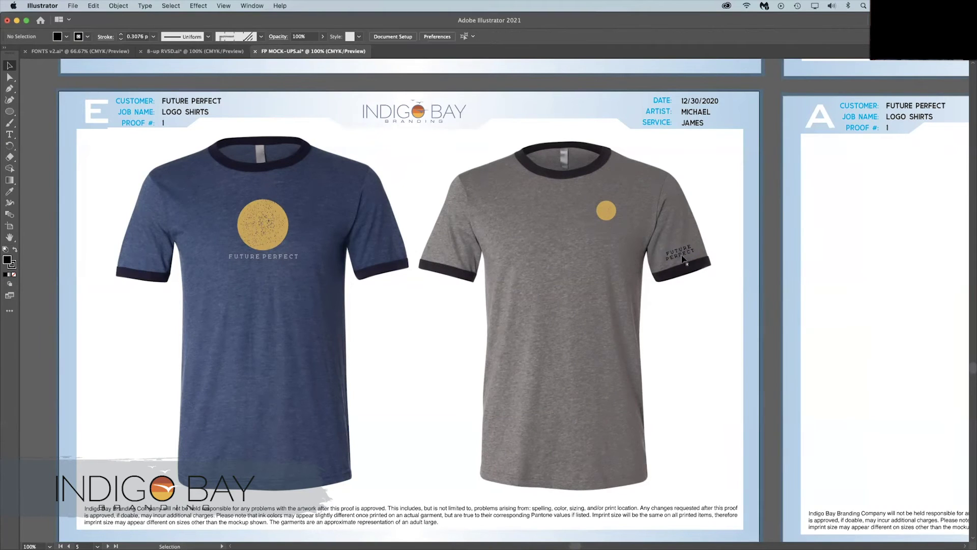
- Remove the small gold circle from the gray tee's chest
click(494, 153)
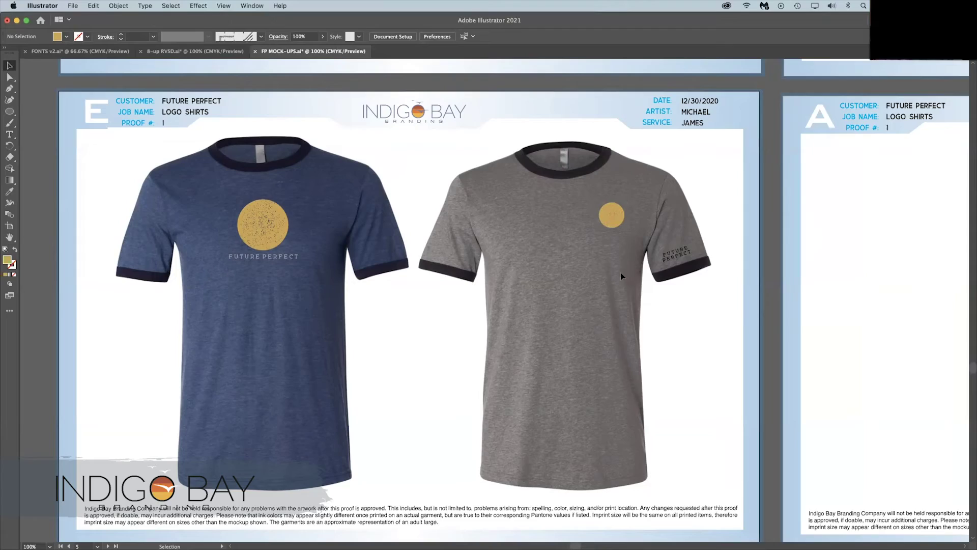
click(617, 216)
click(443, 194)
- Look through the other proofs and the B-up RVSD file for another logo to use on the gray tee
drag(435, 237, 521, 469)
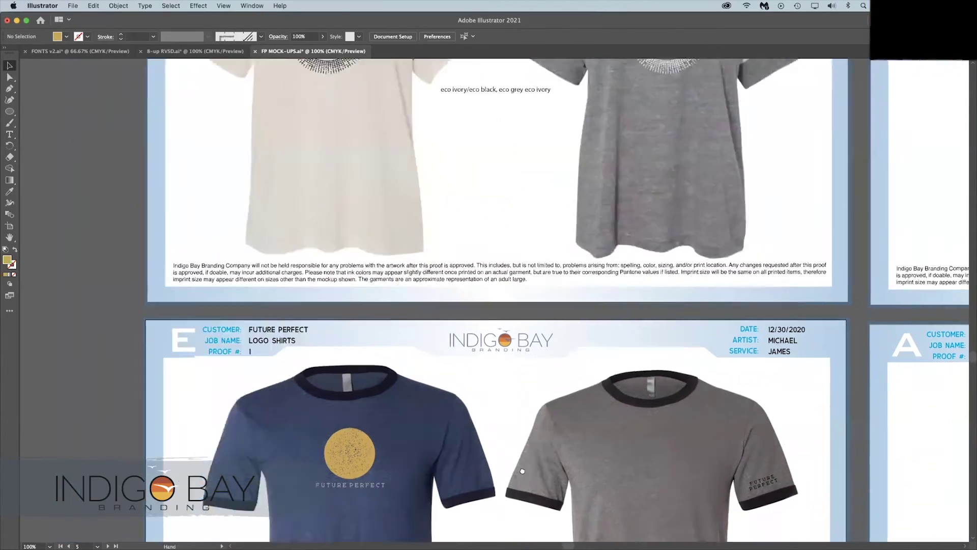
drag(433, 102, 473, 489)
drag(500, 231, 250, 225)
drag(614, 189, 174, 288)
drag(407, 433, 418, 197)
drag(621, 458, 866, 209)
click(381, 191)
click(169, 53)
drag(427, 168, 473, 480)
drag(634, 328, 697, 252)
- Copy the fP monogram from the FONTS v2 file and paste it onto proof E
click(80, 52)
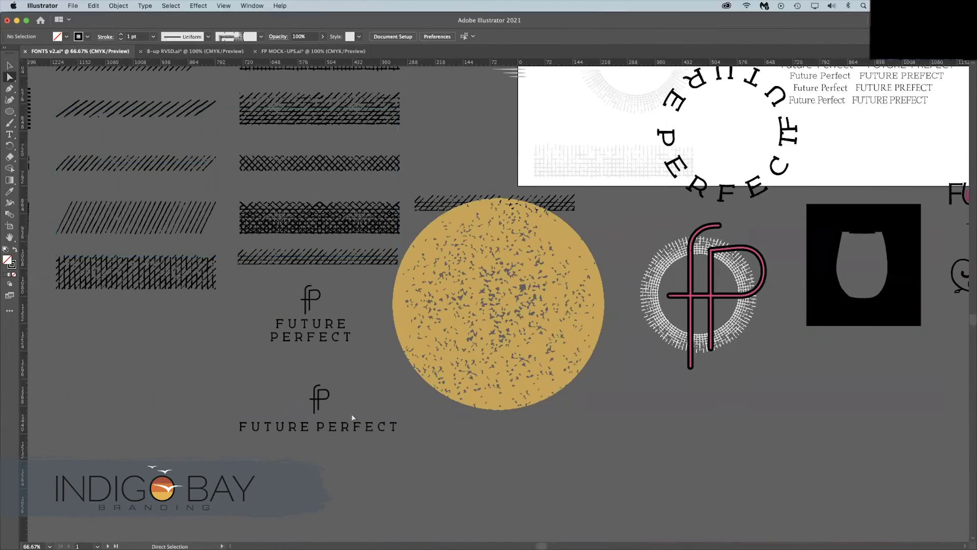
click(319, 399)
key(super+c)
click(336, 52)
click(373, 468)
drag(373, 468, 559, 97)
key(super+v)
- Place the fP monogram small and black on the gray tee's left chest and save the mock-ups file
key(v)
key(i)
click(411, 314)
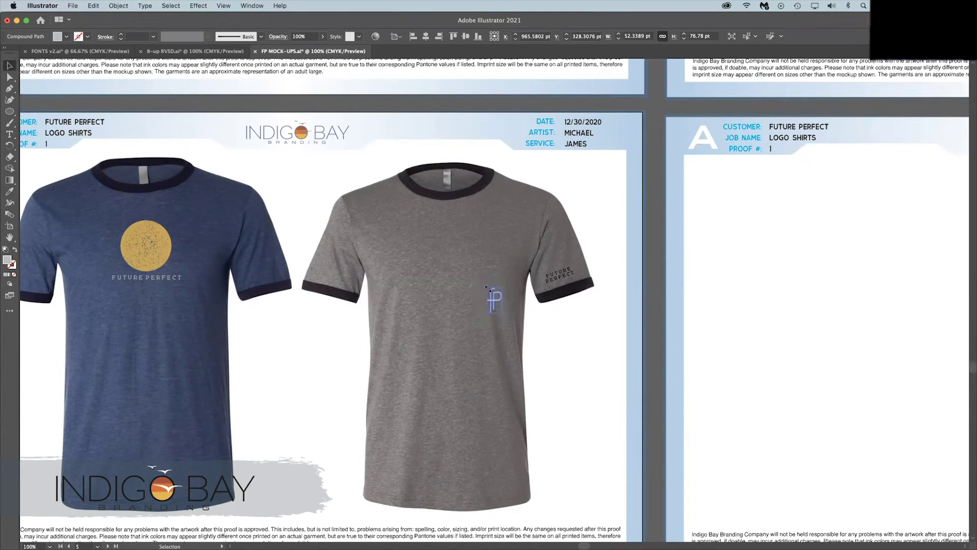
key(super+z)
key(super+shift+a)
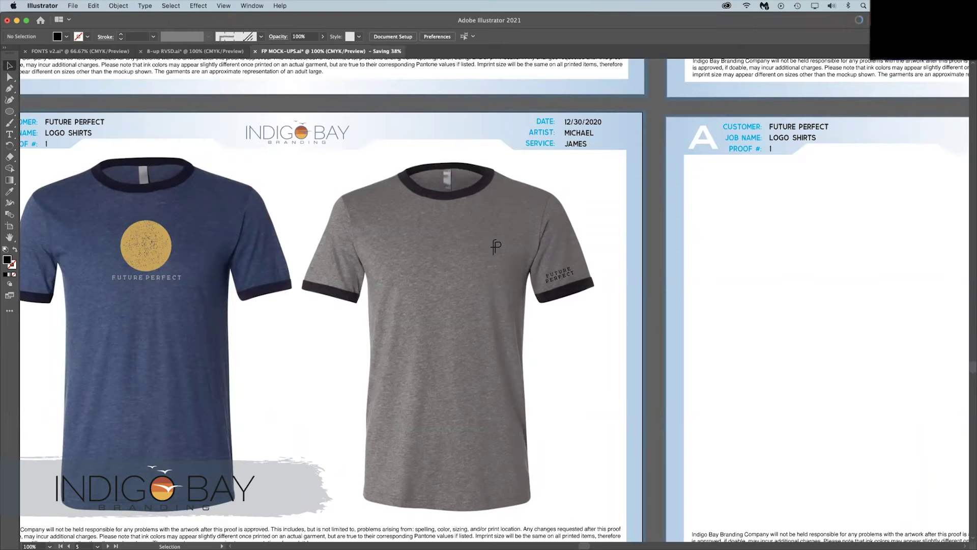
- Label the blank proof beside proof E as F
drag(786, 261, 741, 257)
key(t)
click(658, 134)
key(super+a)
text(F)
key(Escape)
key(super+shift+a)
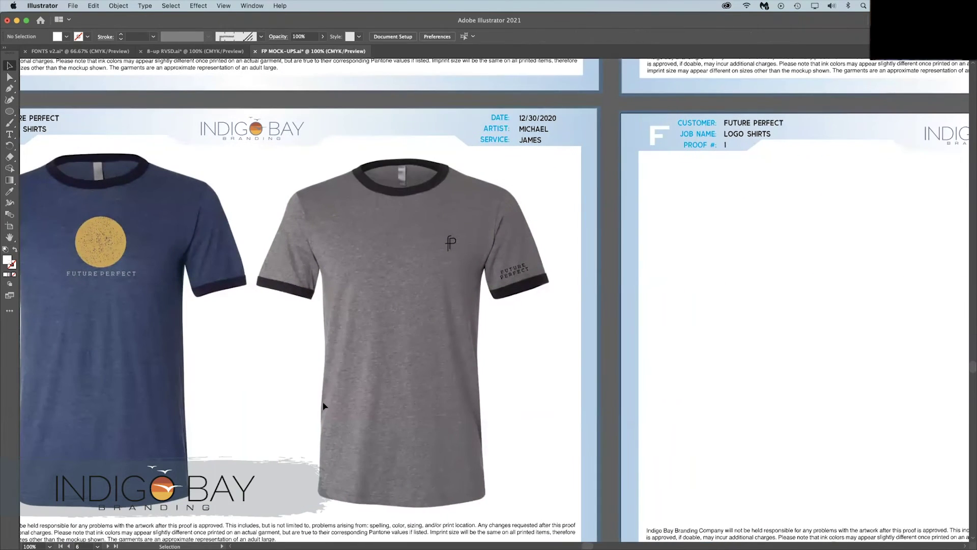
drag(740, 433, 291, 403)
key(super+Tab)
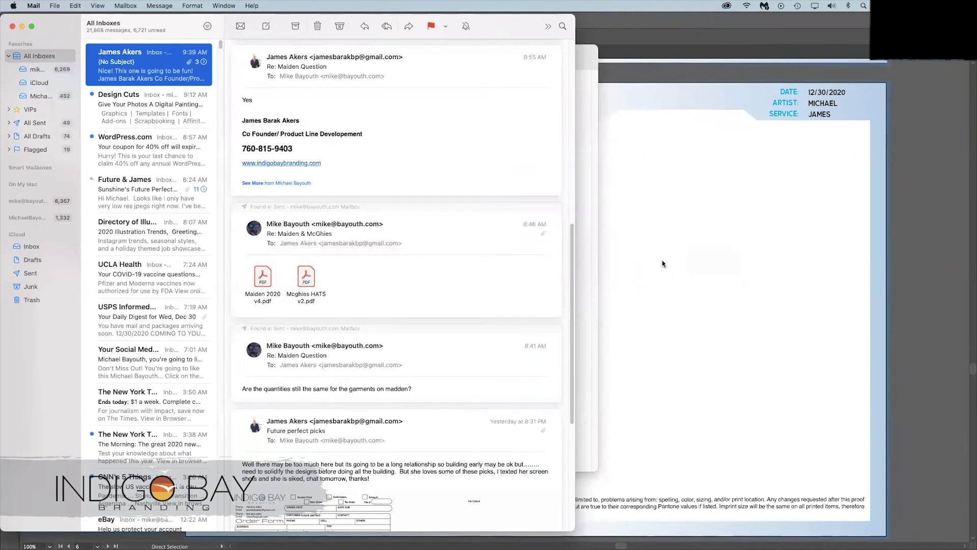
key(super+Tab)
key(super+Tab)
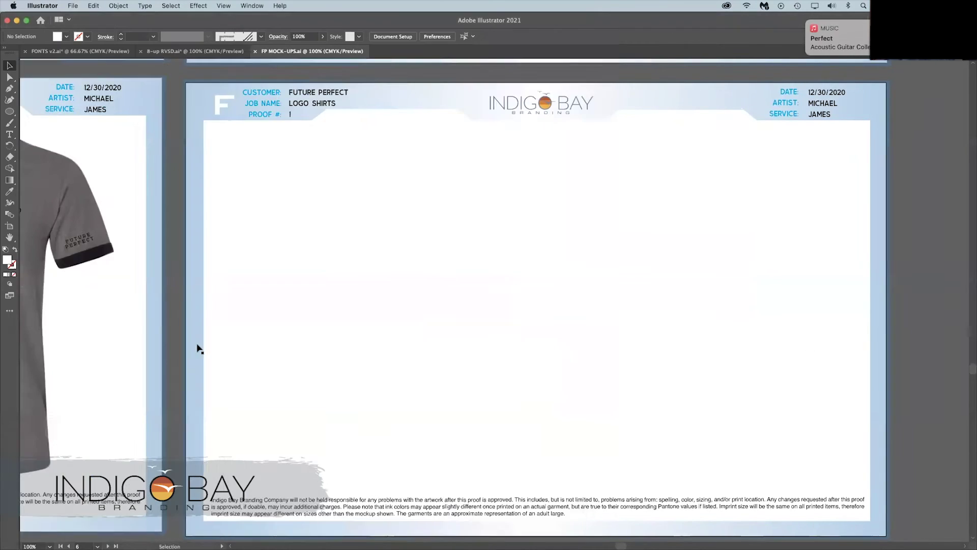
- Copy the product title "BELLA + CANVAS - Jersey Heather Ringer Tee - 3055" from the Chrome product page onto proof E and save
key(super+Tab)
key(super+Tab)
key(super+Tab)
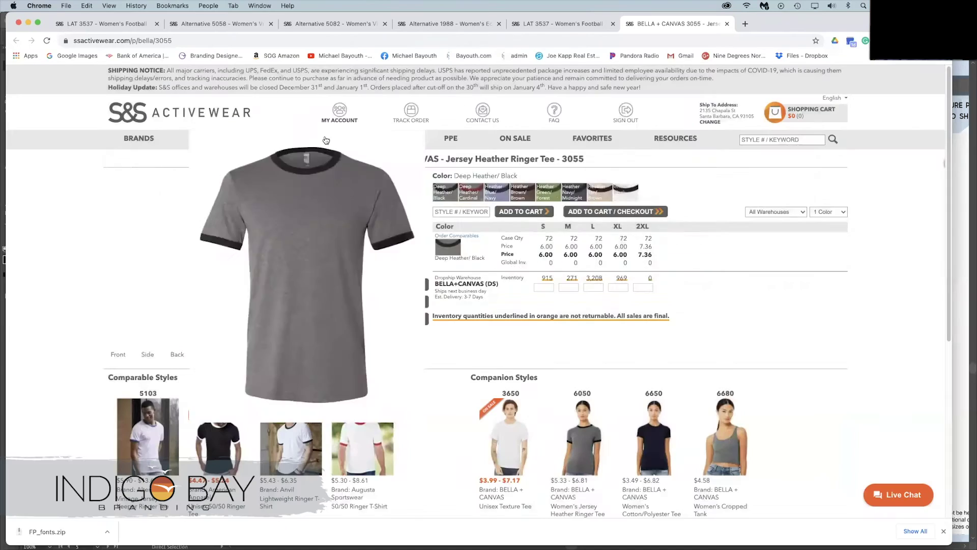
drag(585, 159, 375, 159)
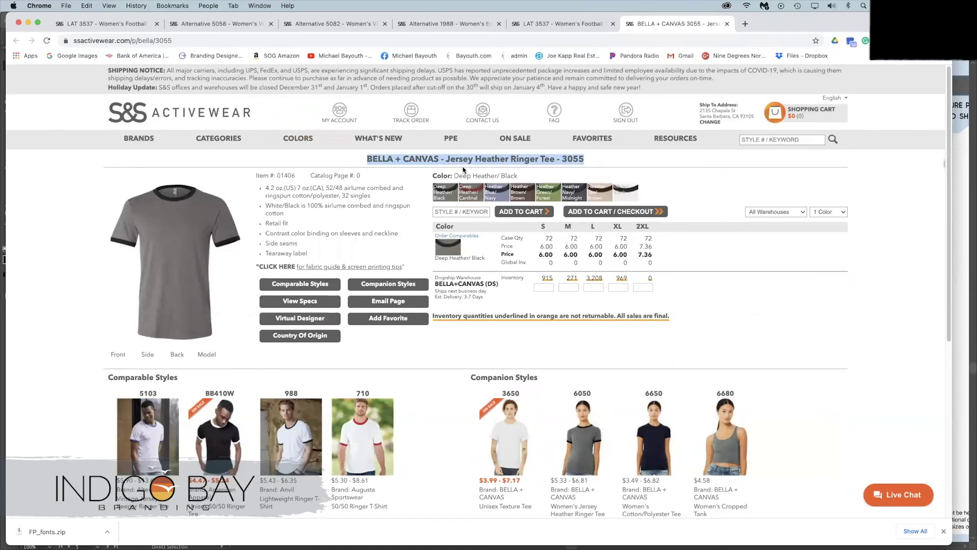
key(super+c)
key(super+Tab)
key(super+v)
click(87, 262)
key(super+s)
- Open the order form's item 6 link to the BELLA + CANVAS 3650 product page in Chrome
scroll(120, 255, right, 13)
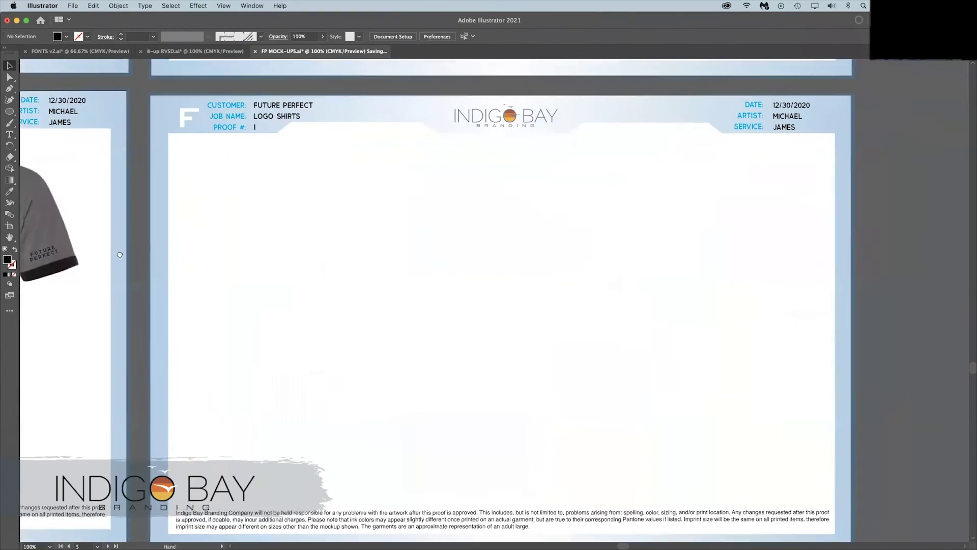
key(super+Tab)
key(super+Tab)
key(super+Tab)
click(293, 304)
right_click(309, 305)
click(326, 312)
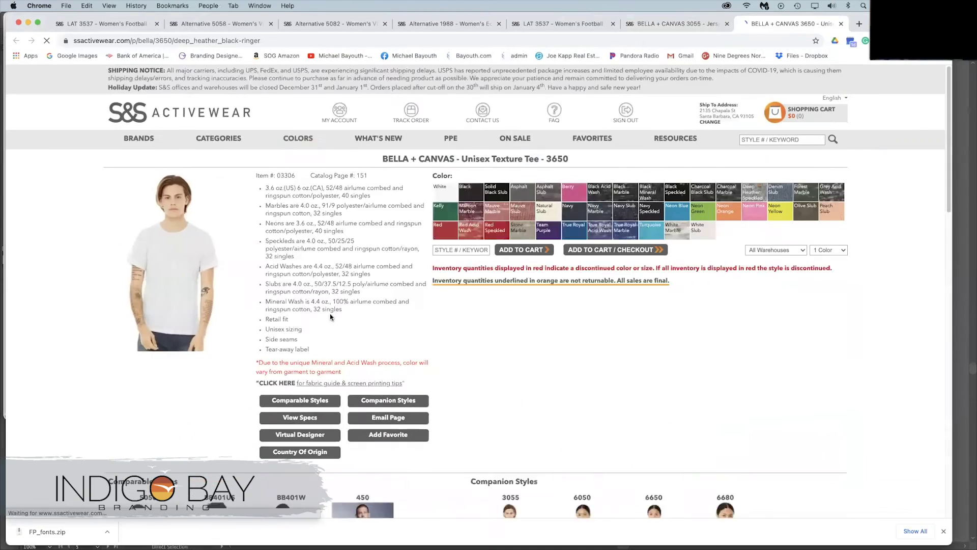
- Capture the enlarged asphalt slub tee photo from the 3650 page and paste it onto proof F in Illustrator
key(super+Tab)
click(223, 255)
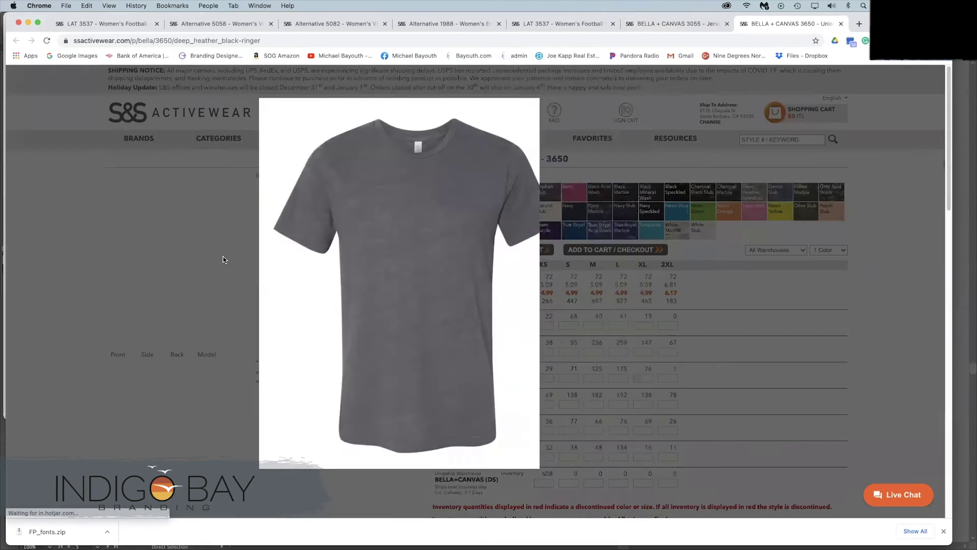
key(super+shift+4)
drag(310, 86, 640, 487)
key(super+Tab)
key(super+Tab)
key(super+v)
- Select the Denim Slub color on the 3650 page, capture its enlarged tee photo and paste it onto proof F
key(super+Tab)
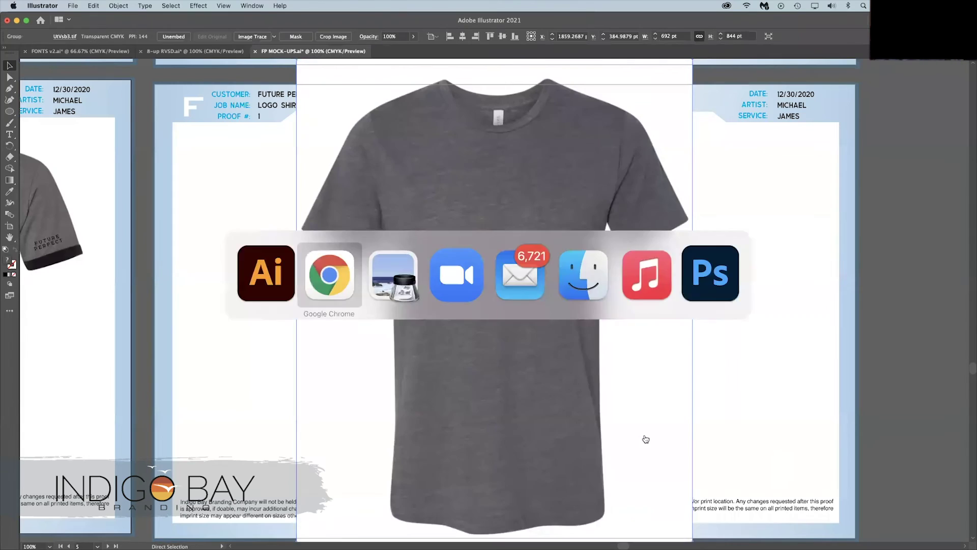
click(705, 331)
click(780, 192)
click(182, 252)
click(181, 251)
key(super+shift+4)
drag(312, 102, 643, 484)
key(super+Tab)
key(super+Tab)
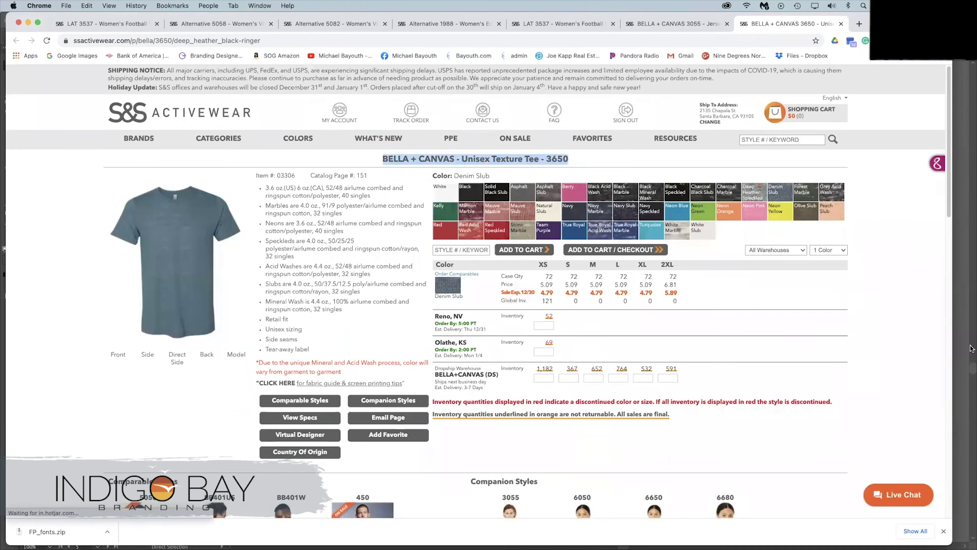
- Add the title "BELLA + CANVAS - Unisex Texture Tee - 3650" and the color names "asphalt slub, denim slub" to proof F
key(super+Tab)
key(super+v)
drag(473, 299, 808, 149)
key(super+Tab)
key(super+Tab)
drag(134, 304, 57, 304)
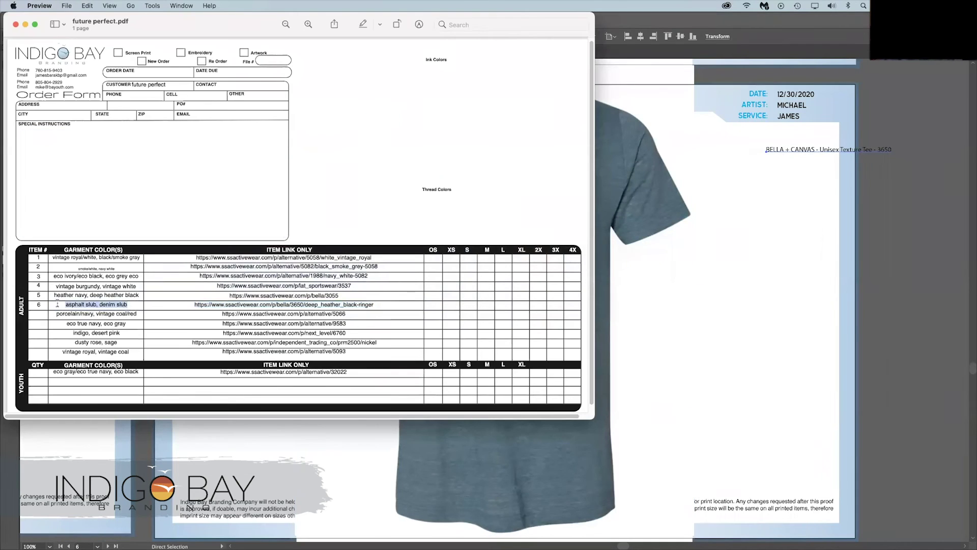
key(super+Tab)
drag(819, 199, 819, 199)
- Scale down the gray and blue tee photos and place them side by side on proof F
drag(733, 219, 646, 183)
drag(296, 65, 372, 149)
drag(496, 305, 614, 303)
click(490, 328)
shift+click(351, 310)
drag(736, 460, 800, 490)
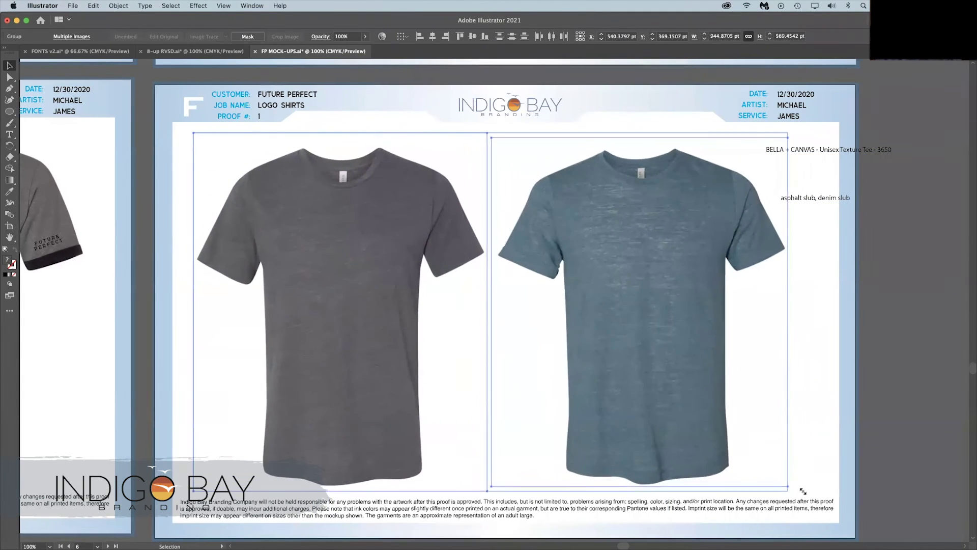
- Adjust the two tees' size and spacing, and place the title above them and the color names between them
drag(641, 366, 631, 354)
drag(778, 480, 796, 491)
click(821, 453)
drag(679, 369, 701, 372)
drag(354, 334, 371, 338)
drag(815, 149, 498, 135)
drag(793, 198, 490, 300)
- Copy the circular FUTURE PERFECT logo from the ivory tee on proof C and paste it onto proof F
scroll(402, 154, up, 15)
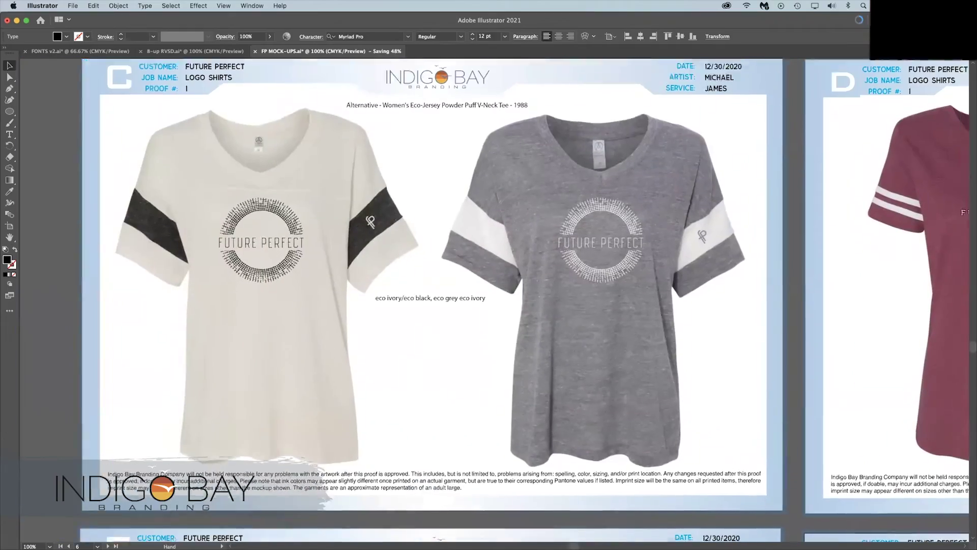
drag(257, 235, 266, 238)
click(266, 237)
key(super+c)
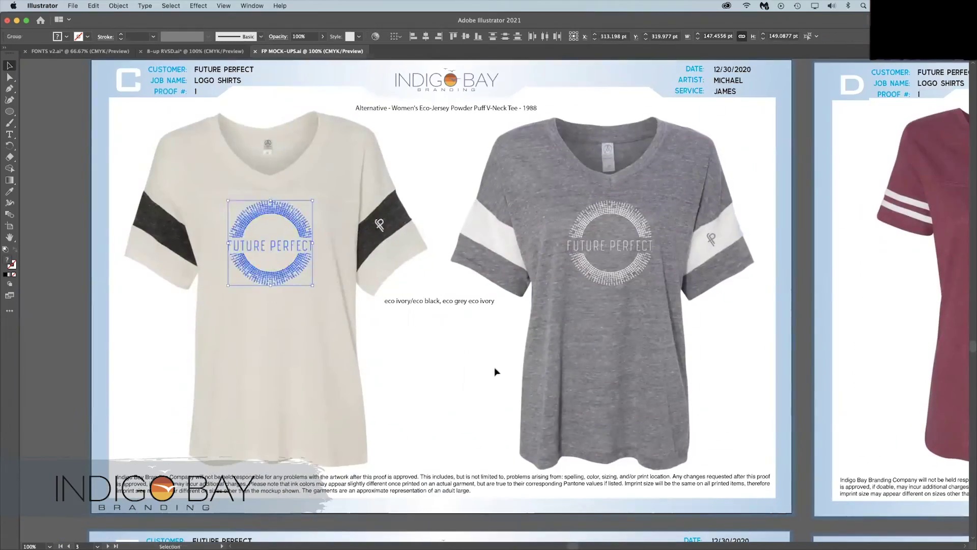
drag(840, 525, 227, 264)
key(super+v)
- Place the circular FUTURE PERFECT logo on the gray tee's chest on proof F
drag(472, 276, 364, 226)
click(242, 291)
click(170, 336)
click(316, 204)
drag(316, 205, 314, 205)
click(214, 194)
- Copy the gold circle FUTURE PERFECT logo from proof A's black tee onto proof F's blue tee and save the file
scroll(404, 187, up, 20)
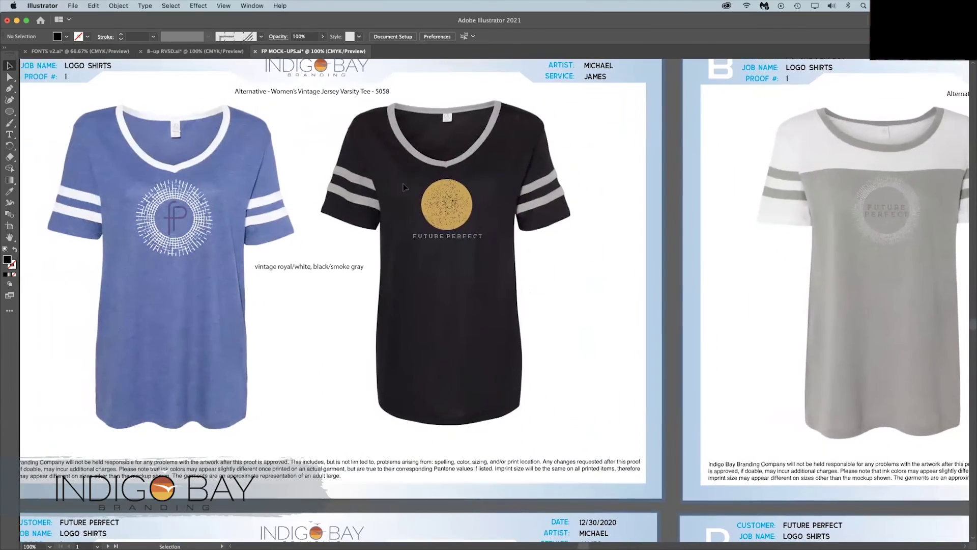
click(438, 201)
key(super+c)
scroll(438, 201, down, 20)
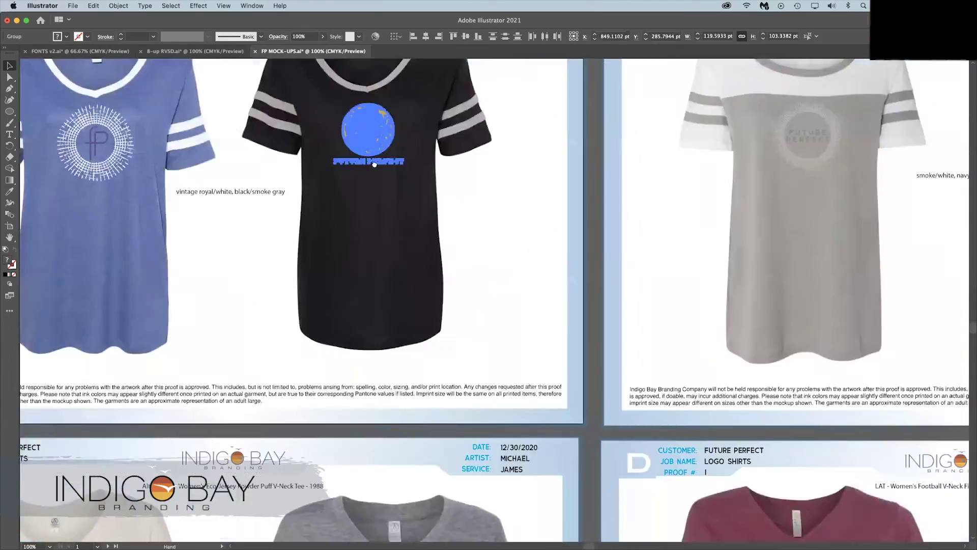
key(super+v)
drag(497, 298, 605, 252)
click(602, 282)
click(606, 285)
drag(432, 463, 854, 224)
key(super+s)
- Go to the next blank proof and open the order form's Alternative 5066 product link in Chrome
key(Page_Down)
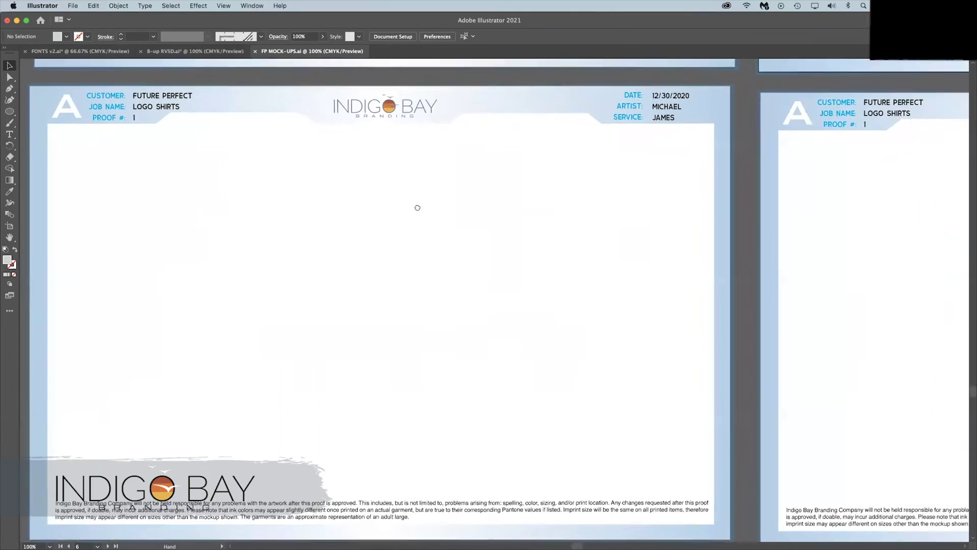
key(super+Tab)
click(294, 314)
right_click(293, 314)
click(317, 314)
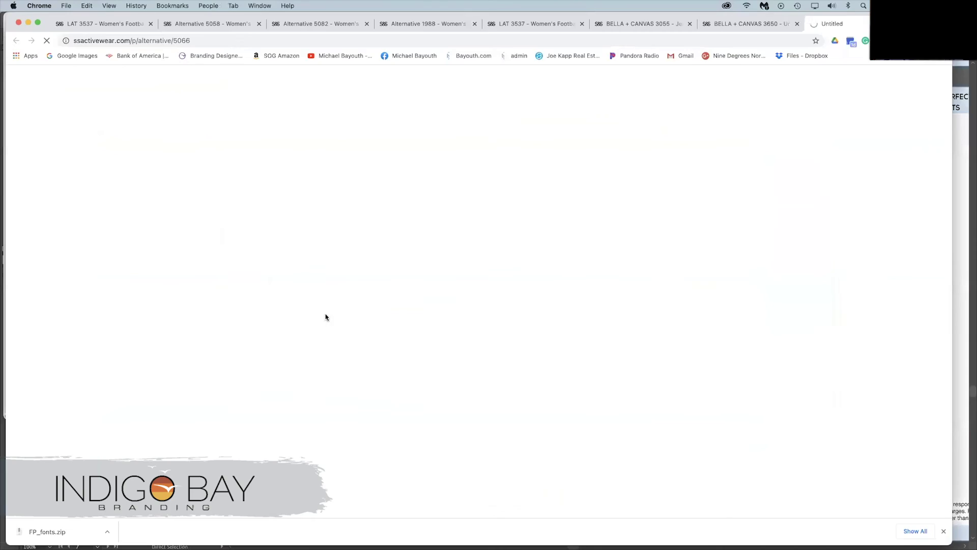
- Transfer the cream and gray striped-sleeve tee mock-ups with their logos from B-up RVSD to the blank proof in FP MOCK-UPS
key(super+Tab)
key(super+Tab)
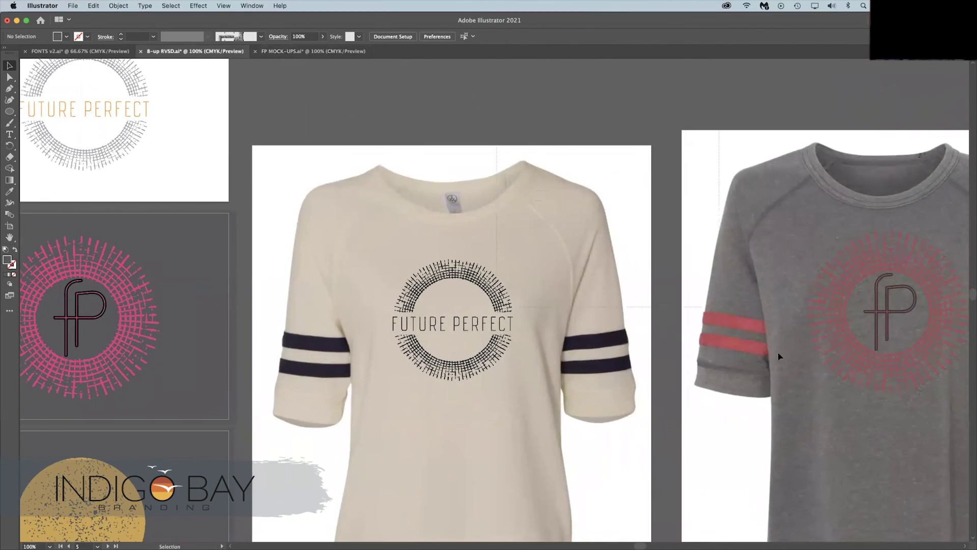
drag(778, 351, 928, 475)
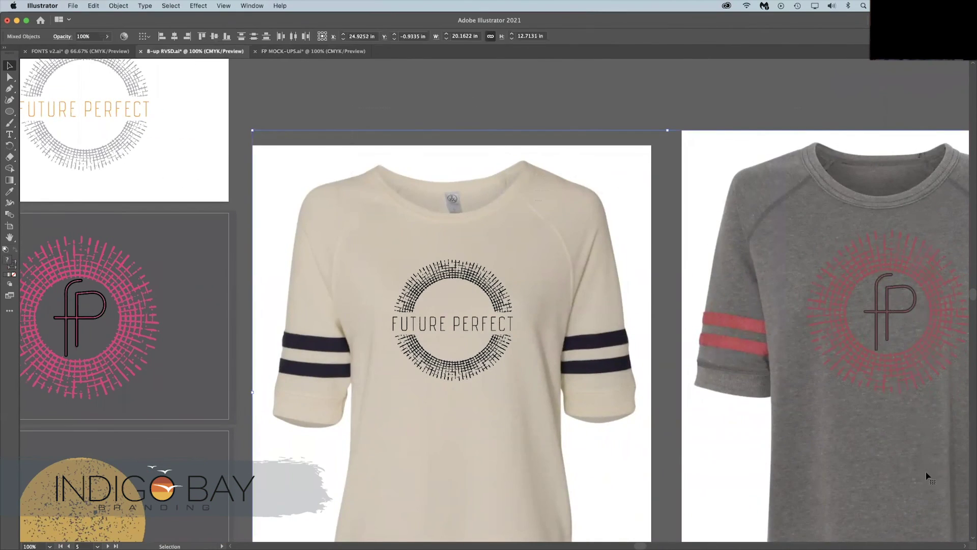
key(super+x)
click(313, 51)
key(super+Tab)
key(super+Tab)
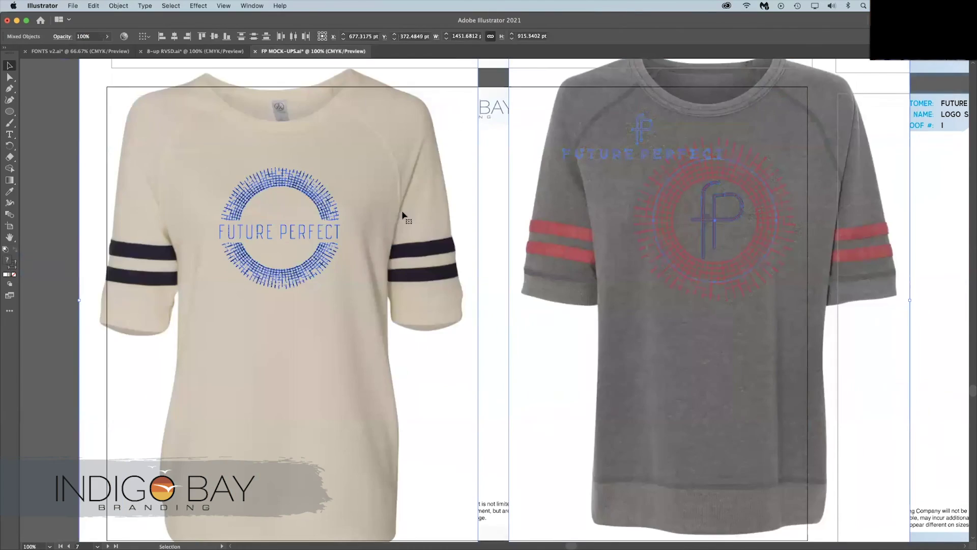
key(super+Tab)
- Scale the cream and gray tee mock-ups down to fit proof G and position the cream tee in its first half
drag(338, 179, 373, 237)
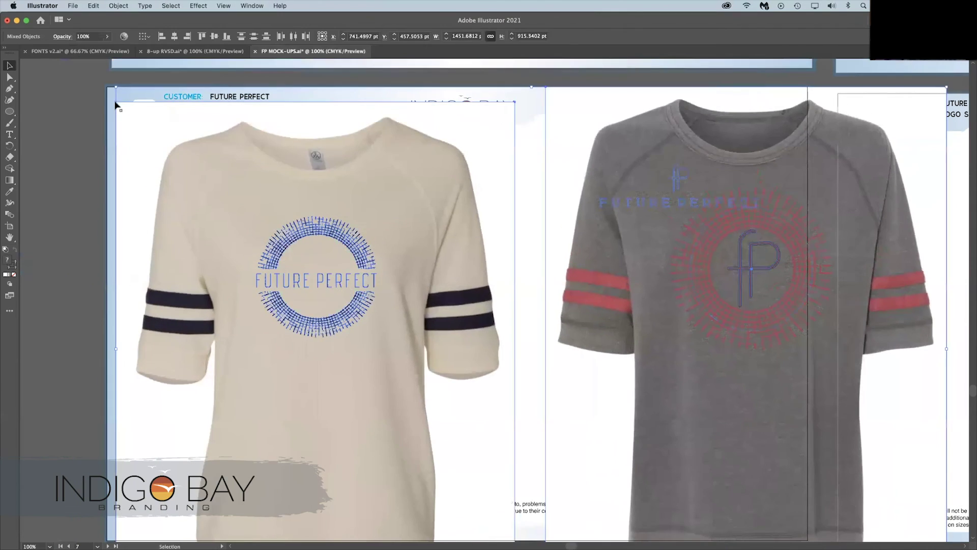
drag(115, 100, 233, 161)
drag(313, 255, 253, 218)
mouse_move(171, 125)
mouse_down()
mouse_move(199, 142)
mouse_move(176, 127)
mouse_up()
drag(147, 193, 346, 318)
drag(353, 331, 342, 323)
- Position the gray tee beside the cream one and clear the extra artwork from it, keeping the circular fP logo
drag(781, 152, 622, 351)
drag(620, 373, 602, 375)
key(super+shift+a)
click(548, 214)
key(Delete)
click(540, 213)
click(855, 360)
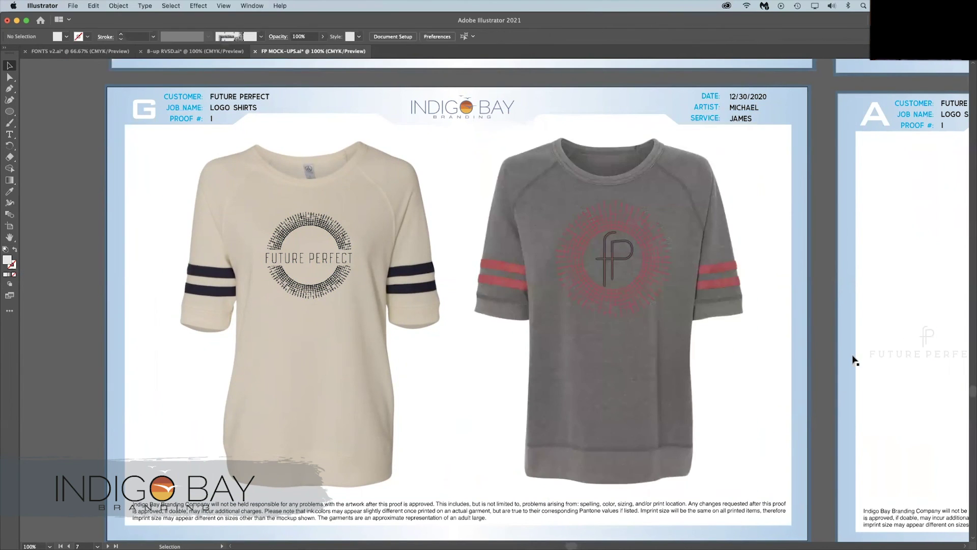